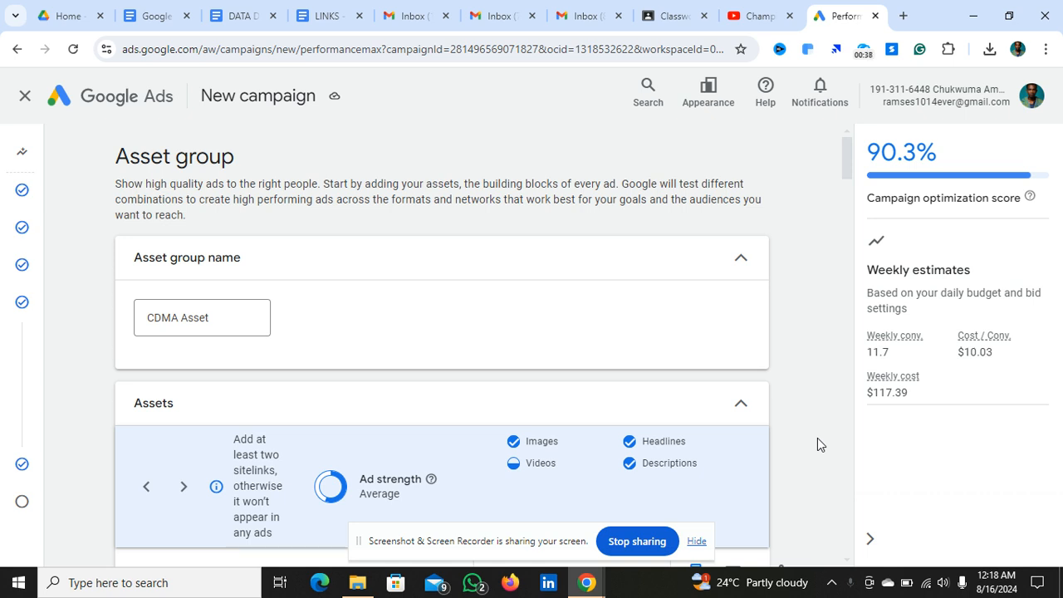
Review the CDMA Asset group from its assets and headlines down to the search themes and audience signal
scroll(817, 438, down, 3)
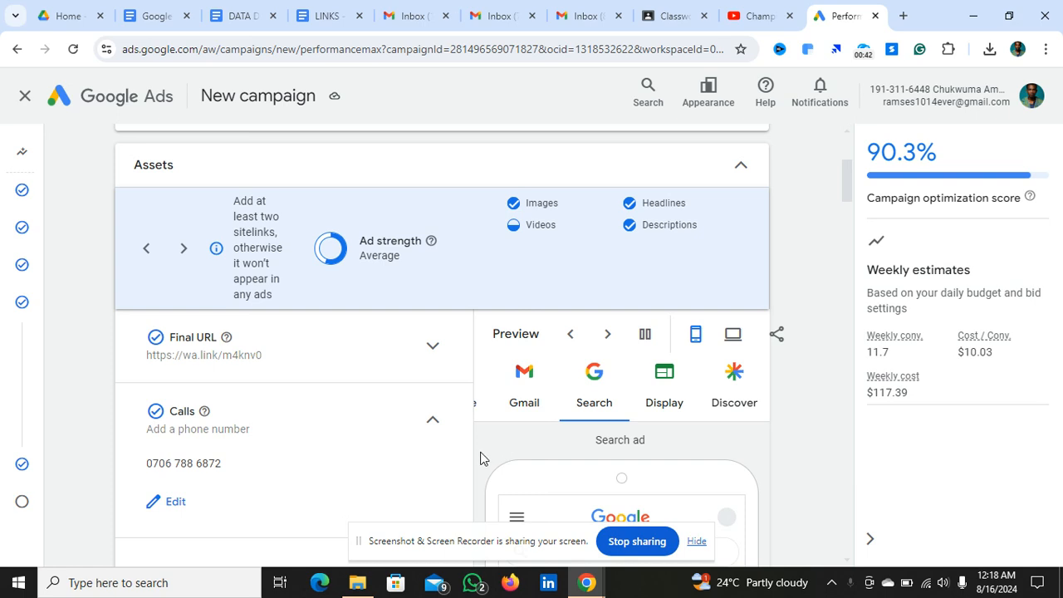
scroll(478, 454, down, 3)
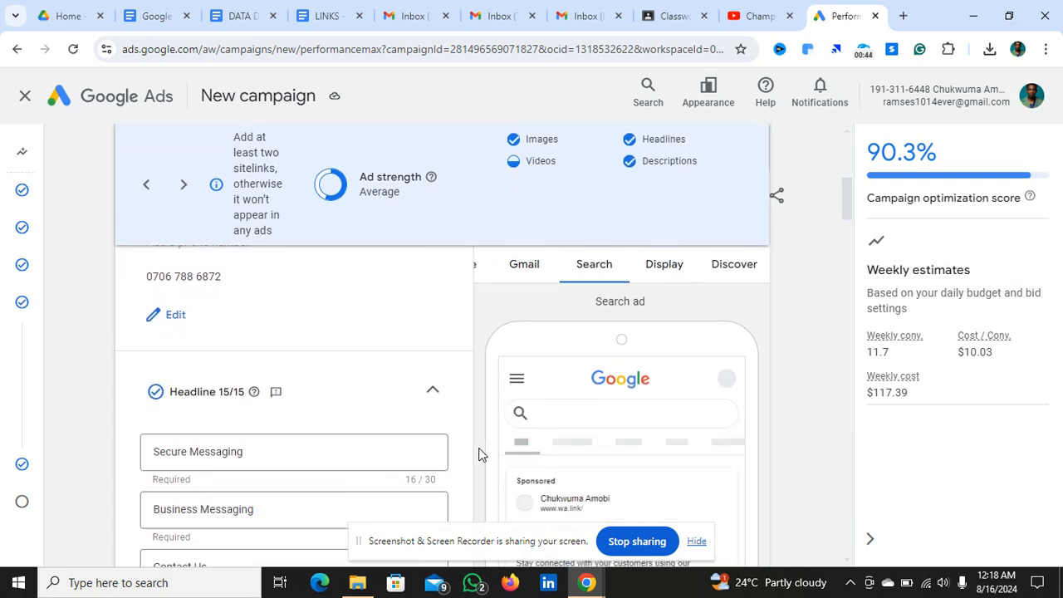
scroll(480, 455, up, 4)
scroll(478, 454, down, 2)
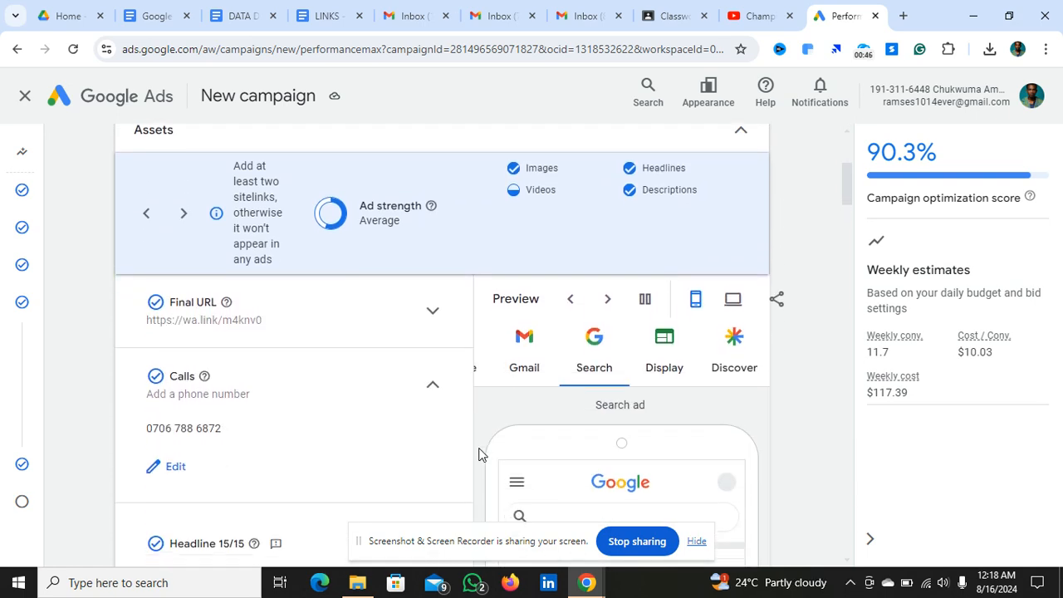
scroll(478, 454, down, 4)
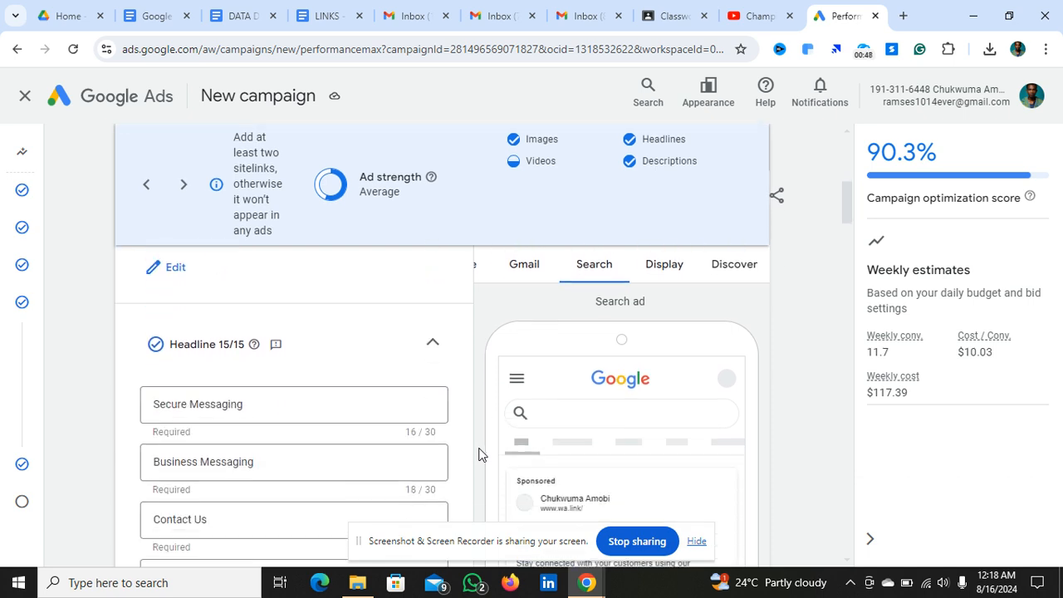
scroll(478, 455, down, 12)
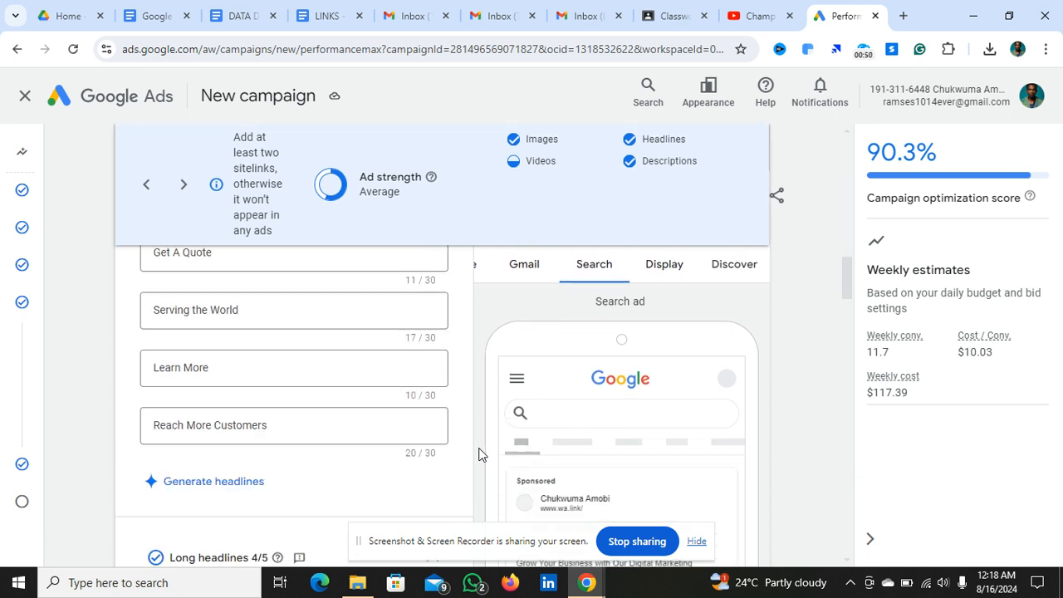
scroll(478, 454, down, 15)
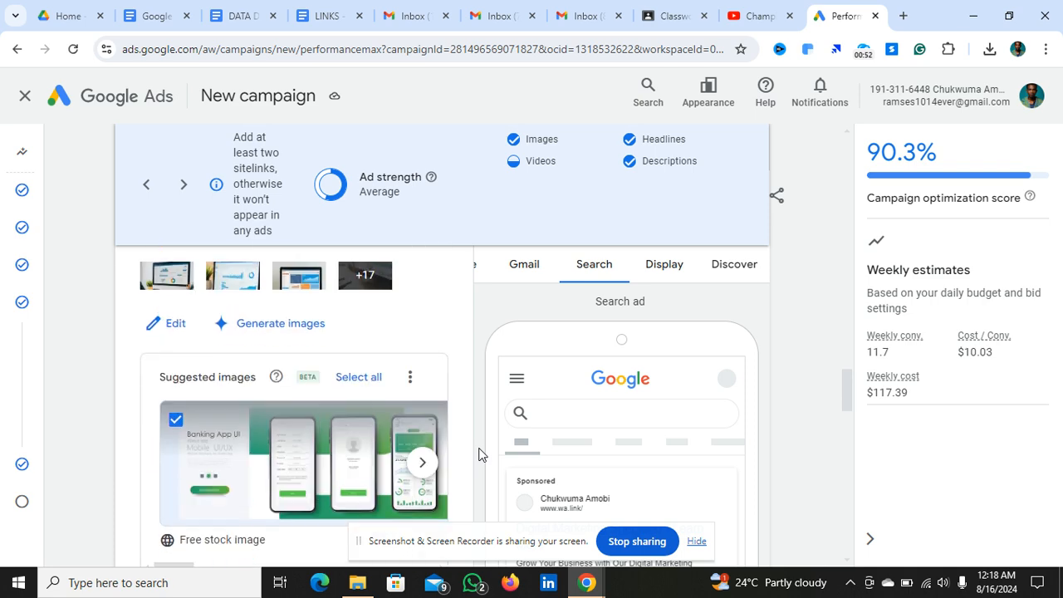
scroll(478, 454, down, 5)
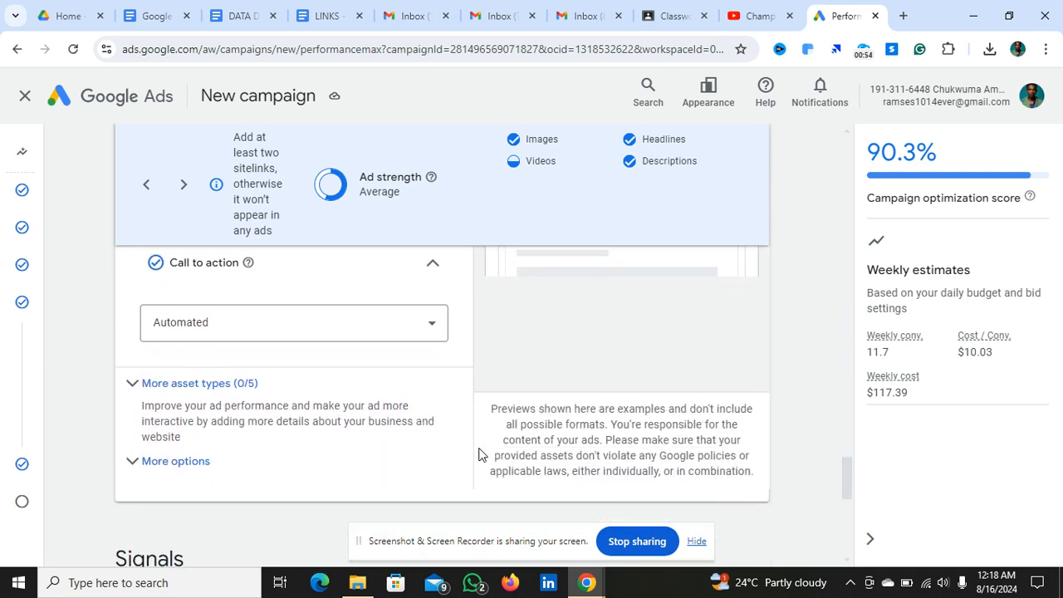
scroll(479, 454, up, 4)
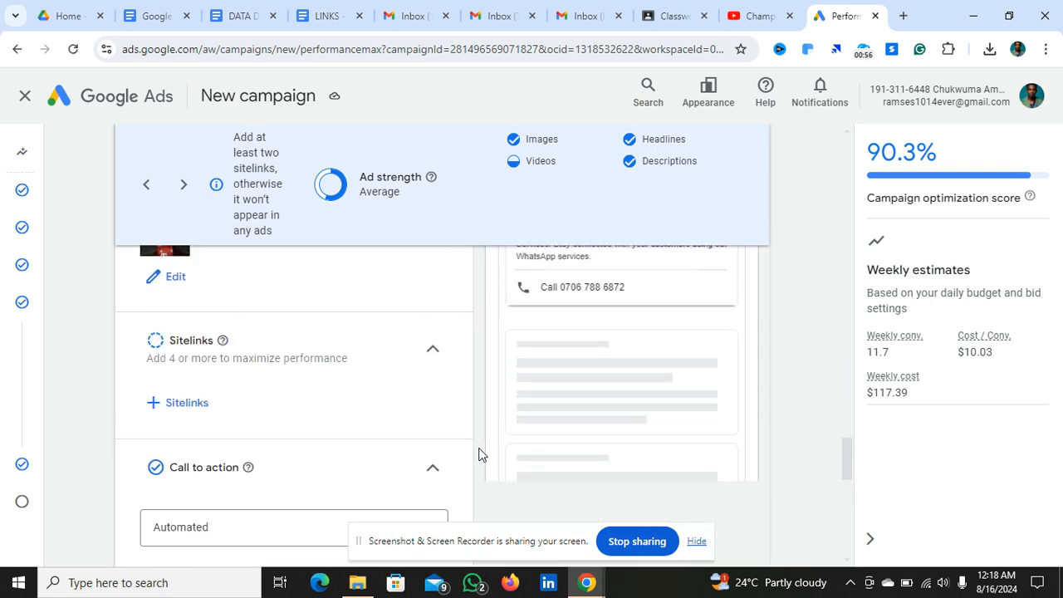
scroll(478, 454, down, 4)
scroll(478, 454, down, 4)
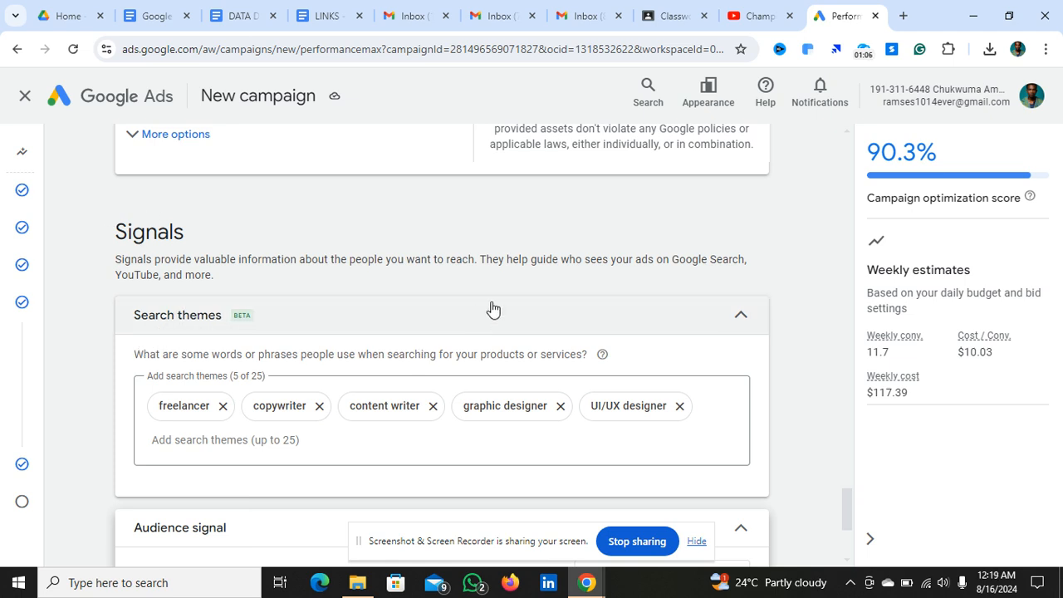
scroll(492, 308, down, 2)
scroll(479, 379, down, 1)
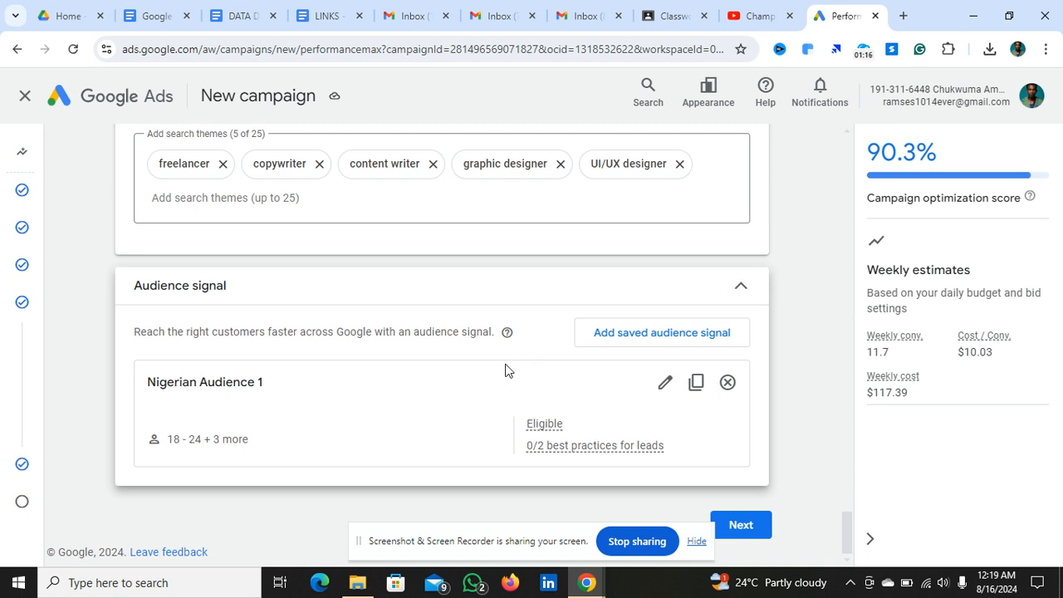
Open Nigerian Audience 1 for editing and look through the available segment types for a new your-data segment, leaving without creating one
click(665, 384)
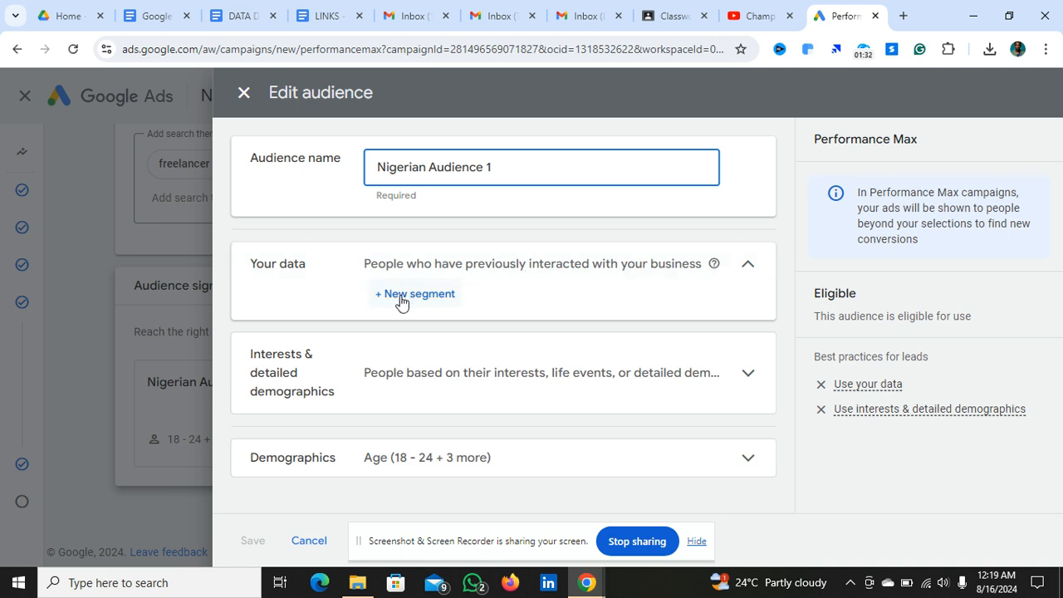
click(431, 302)
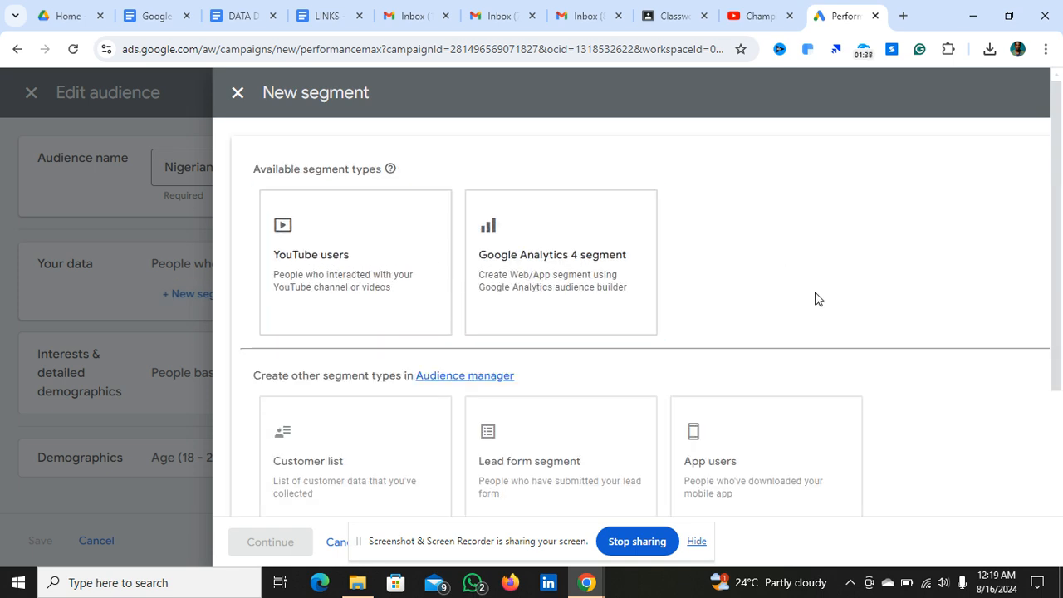
scroll(871, 387, down, 1)
scroll(871, 387, down, 1)
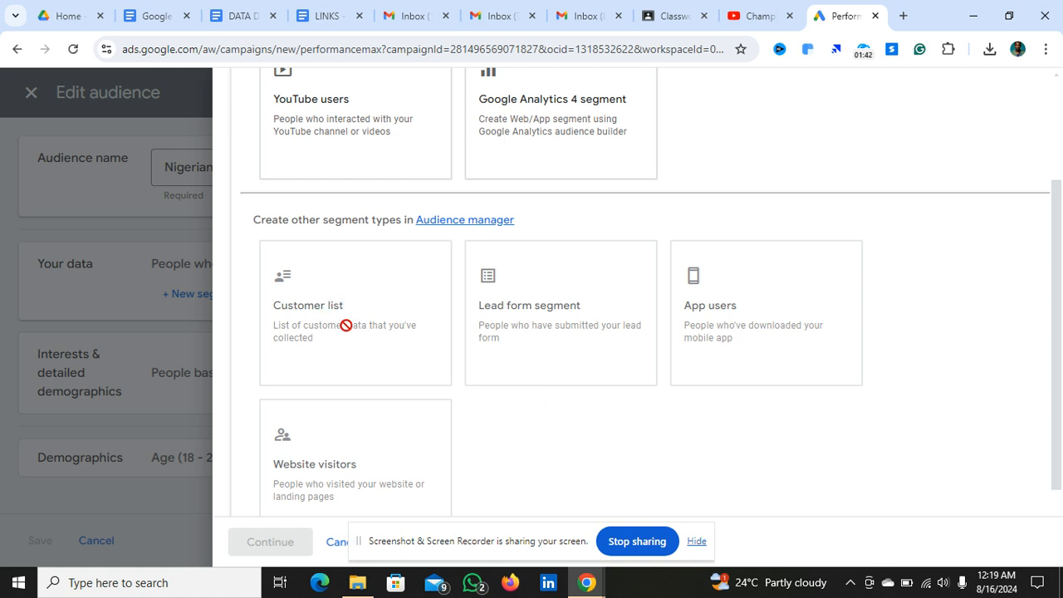
mouse_move(328, 320)
scroll(814, 176, up, 2)
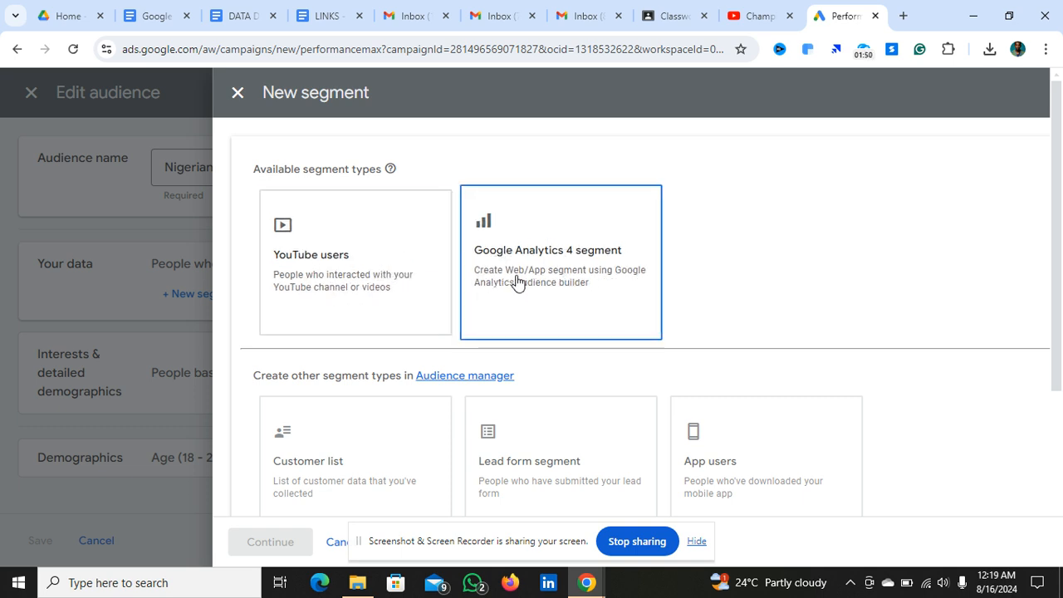
click(237, 94)
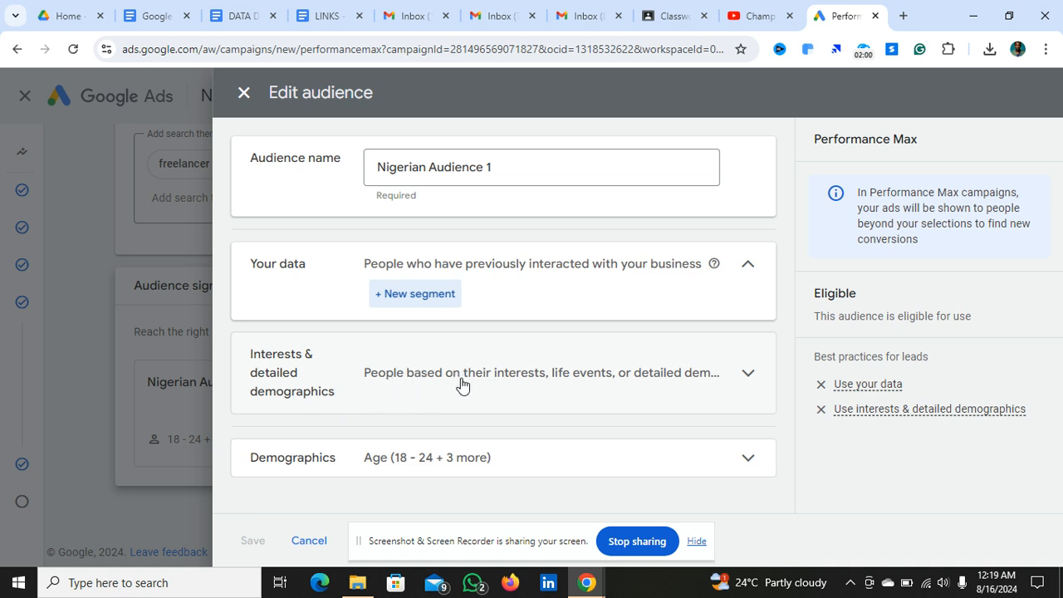
Expand Interests & detailed demographics and examine the suggested and recently selected segments
click(662, 381)
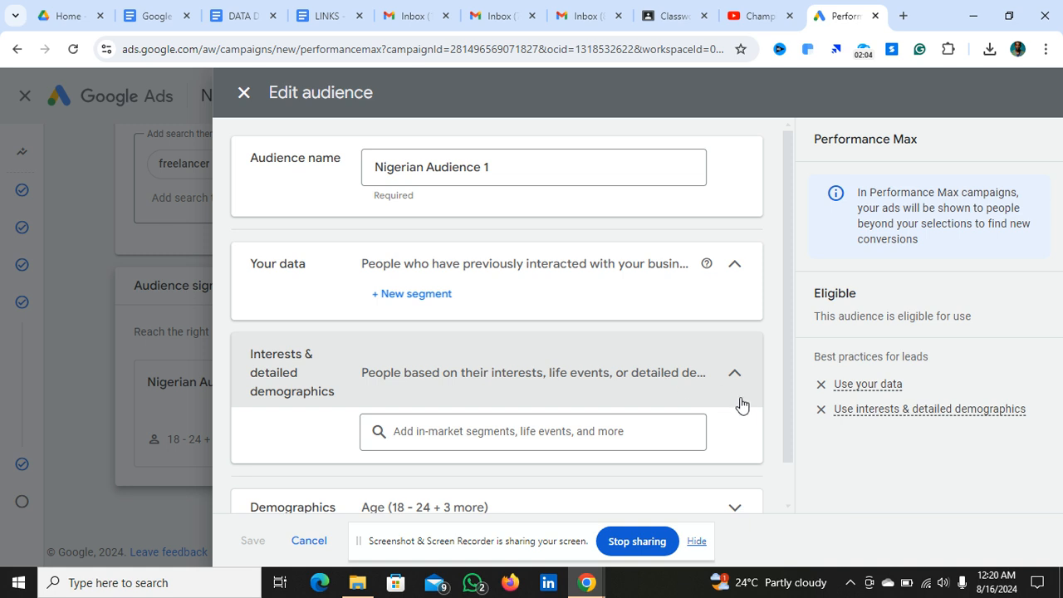
click(520, 389)
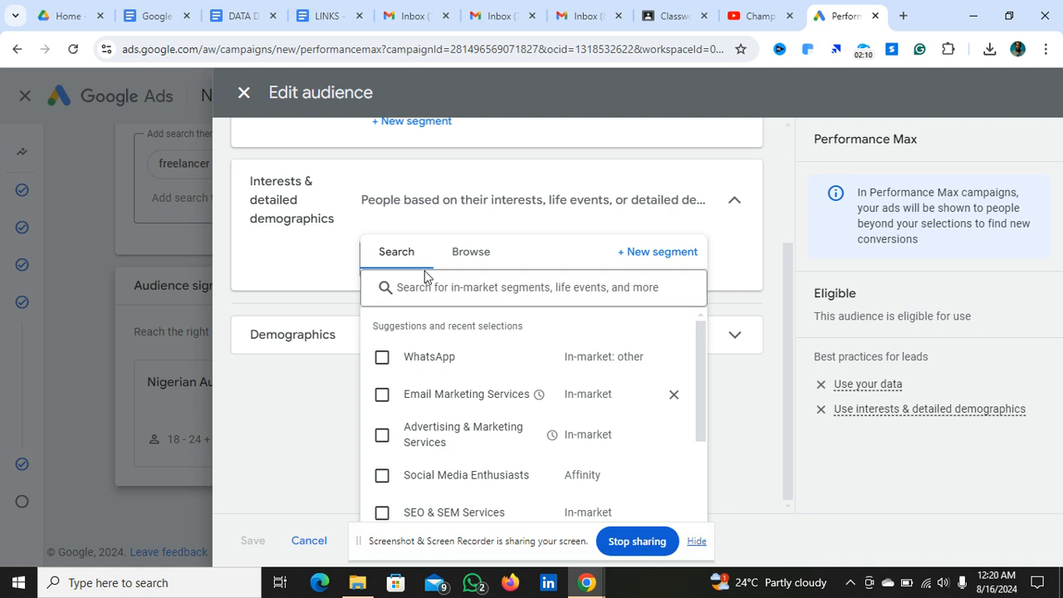
mouse_move(499, 364)
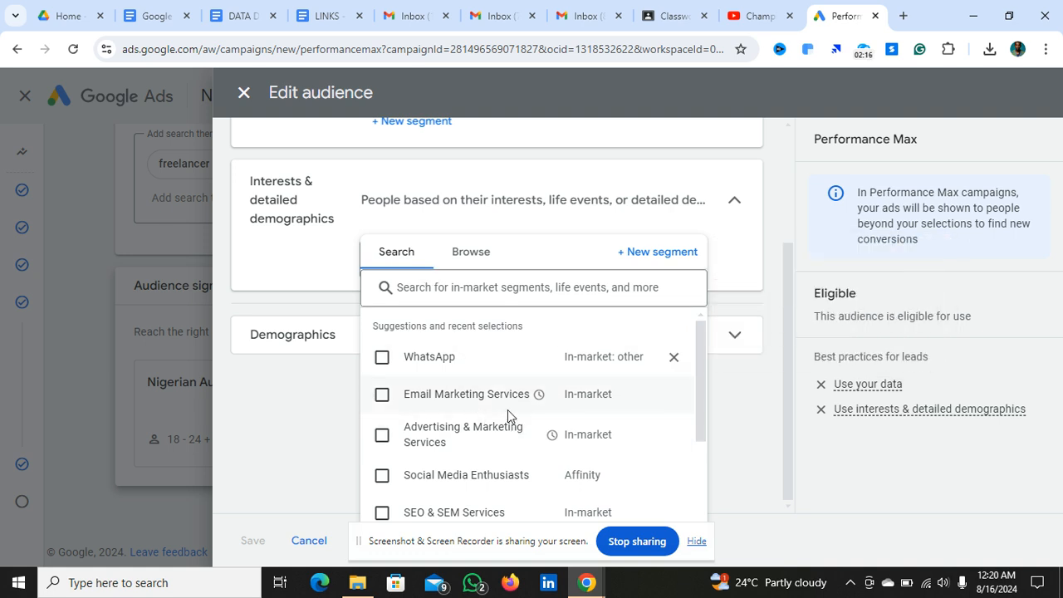
mouse_move(430, 444)
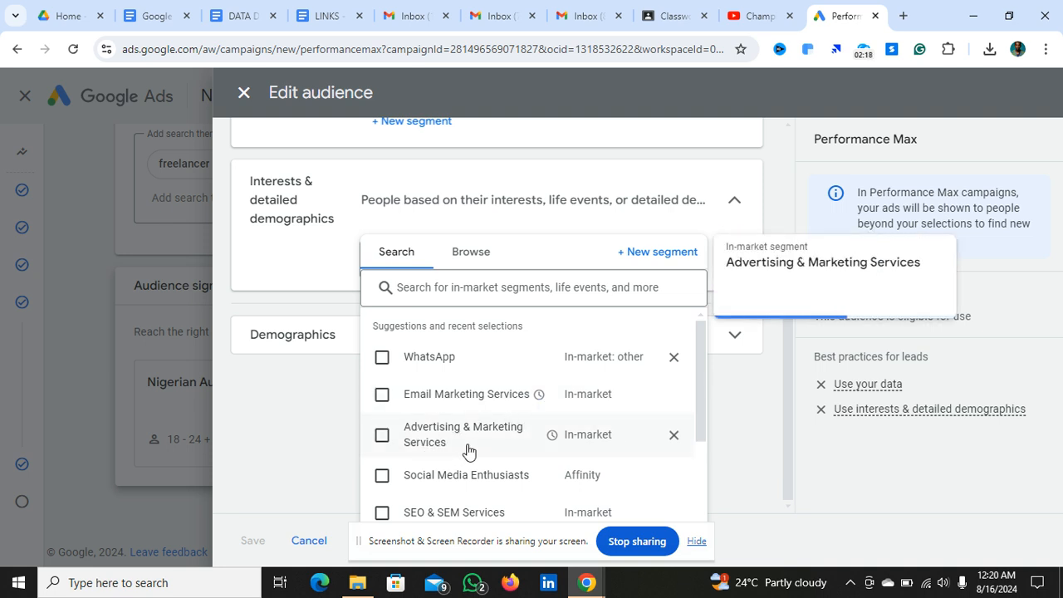
scroll(533, 444, down, 1)
scroll(532, 446, down, 2)
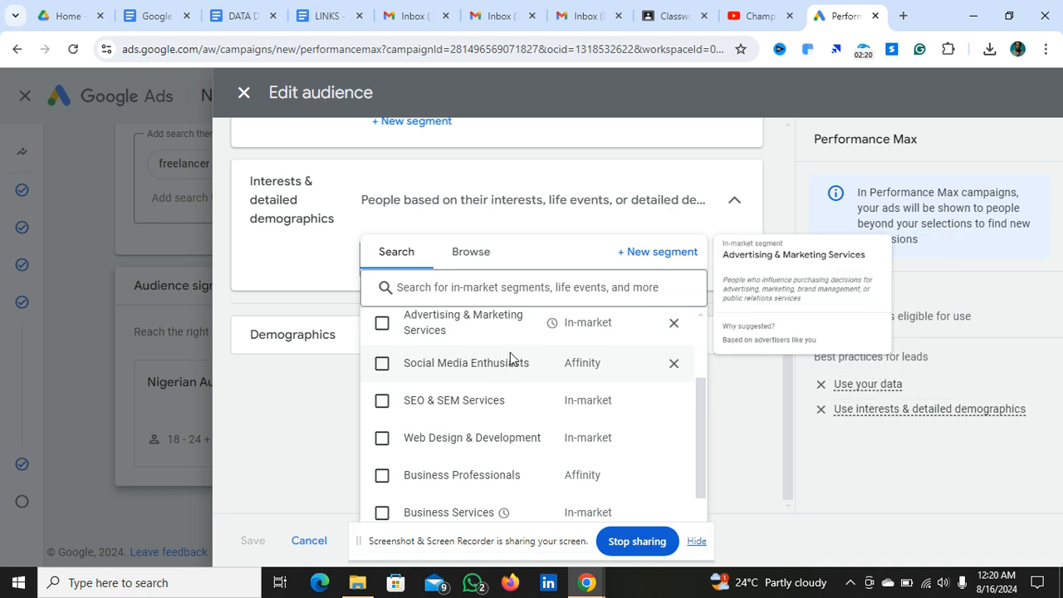
mouse_move(418, 407)
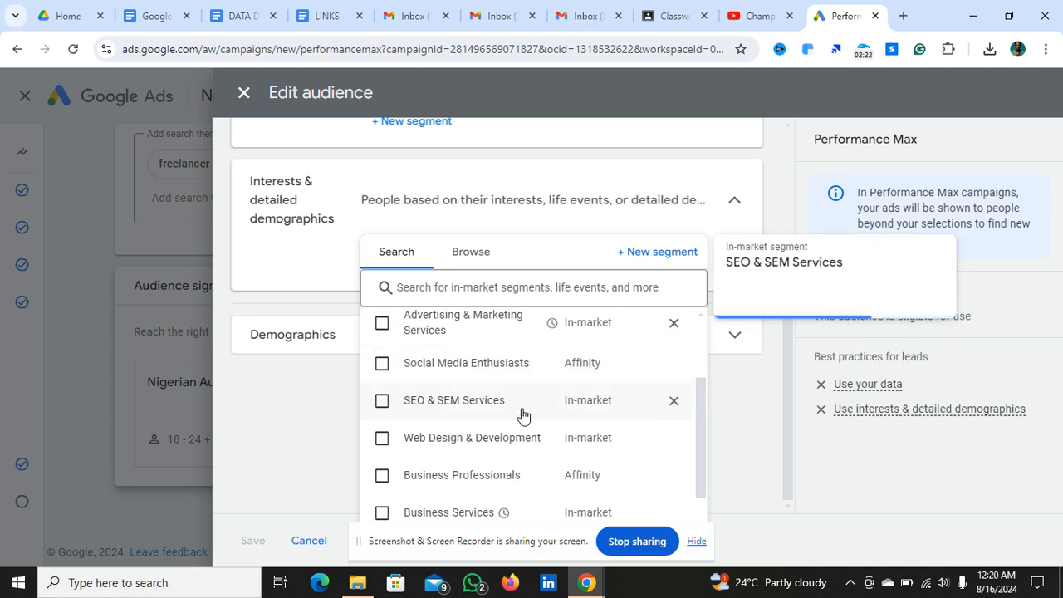
scroll(541, 416, down, 3)
scroll(543, 414, up, 6)
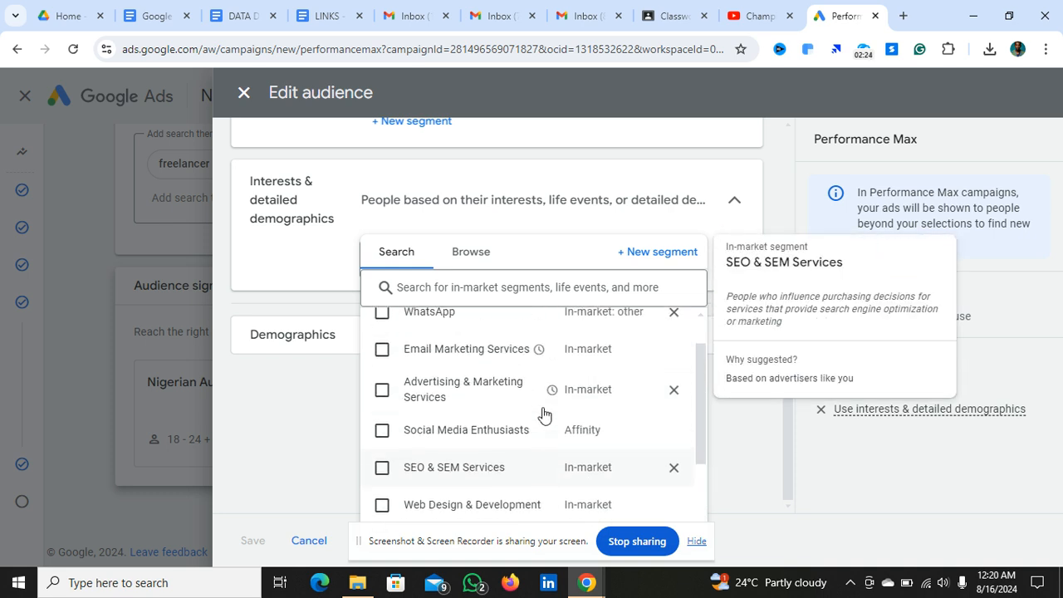
Browse the segment categories offered for interests and detailed demographics
click(479, 266)
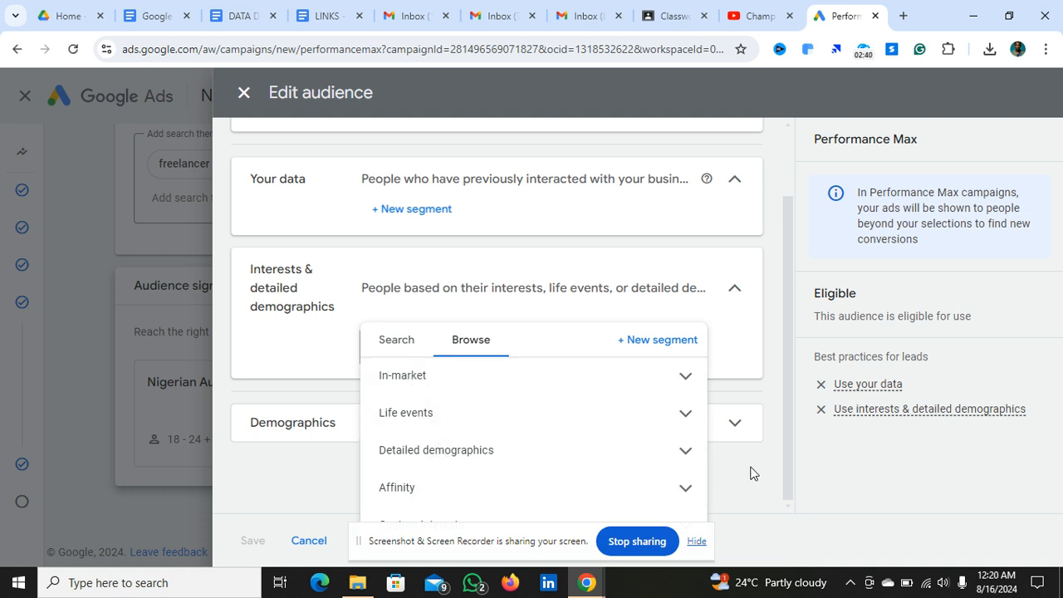
scroll(728, 357, up, 1)
scroll(728, 357, down, 1)
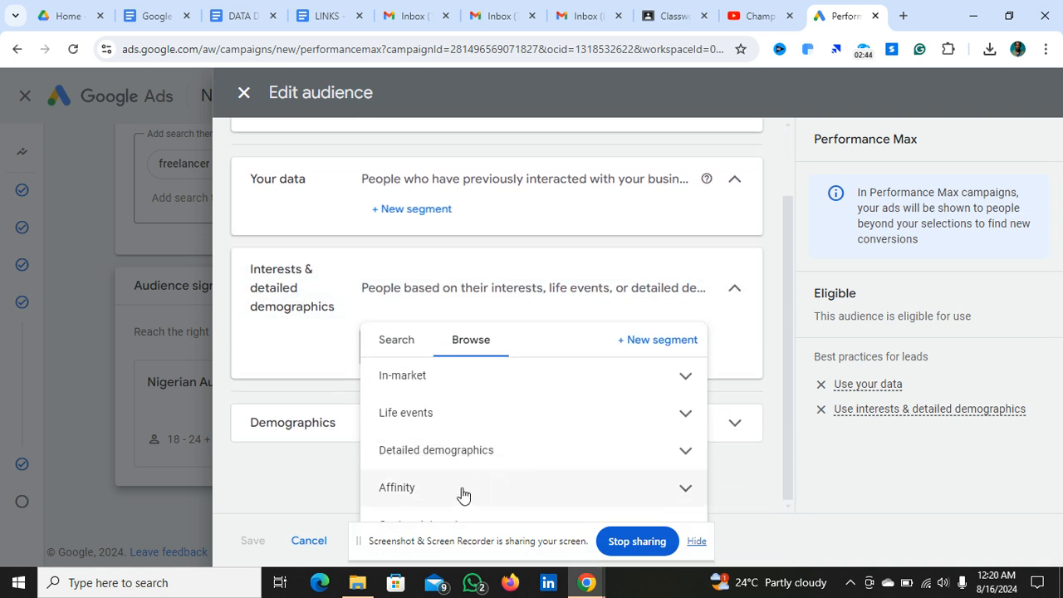
drag(473, 540, 512, 94)
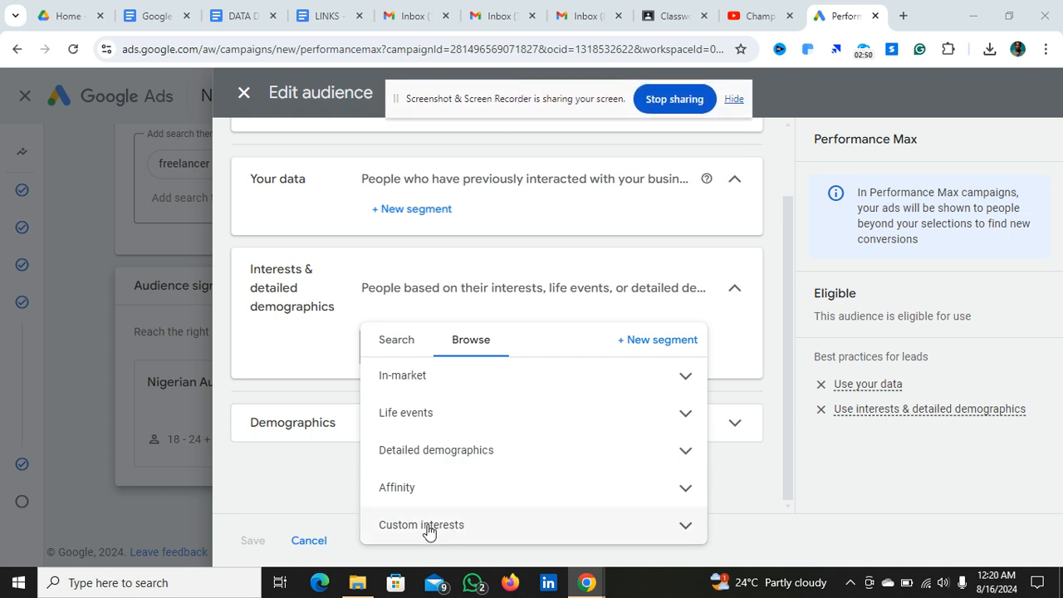
Expand the Affinity category and look through its segments, from Banking & Finance to Vehicles & Transportation
click(492, 493)
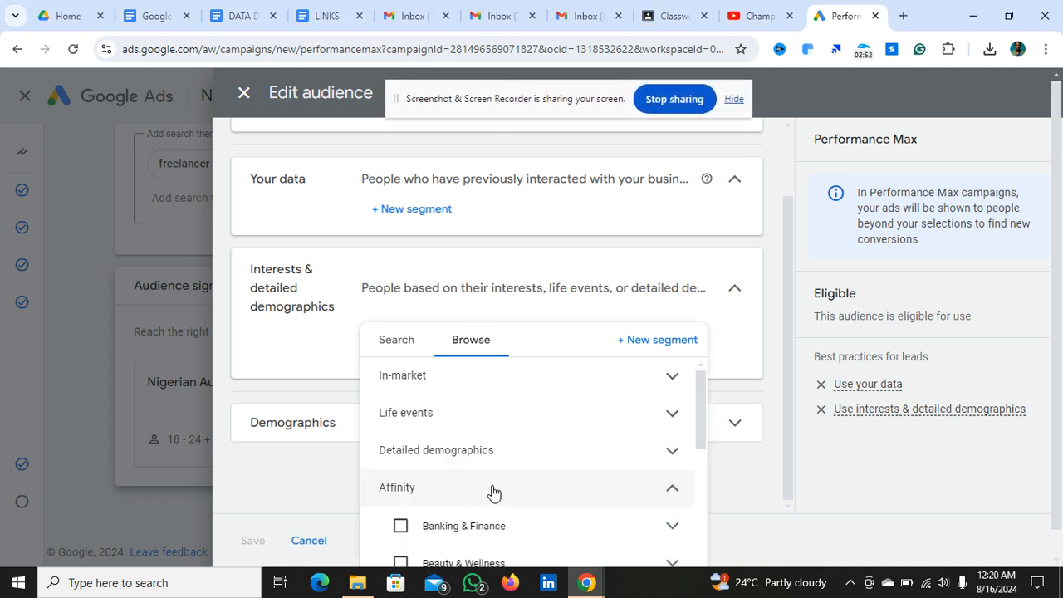
scroll(569, 505, down, 1)
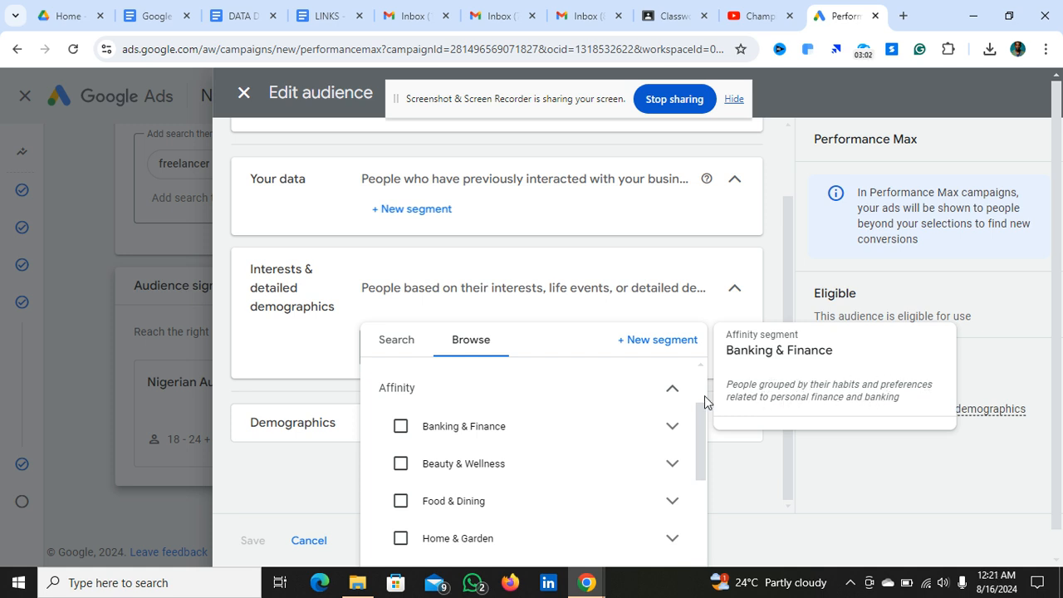
mouse_move(544, 476)
scroll(544, 475, down, 3)
mouse_move(499, 473)
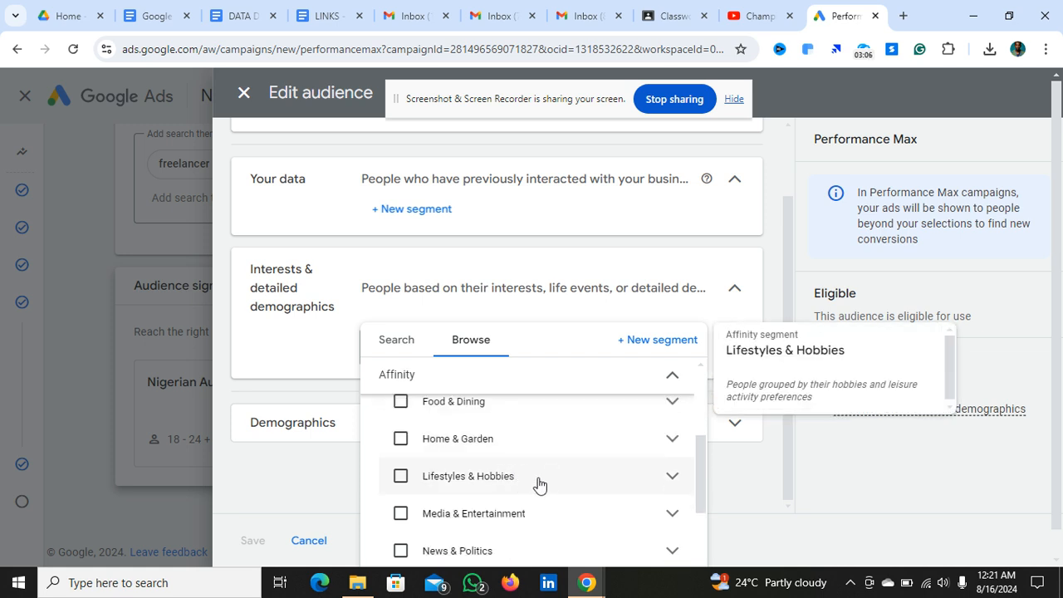
scroll(539, 481, down, 2)
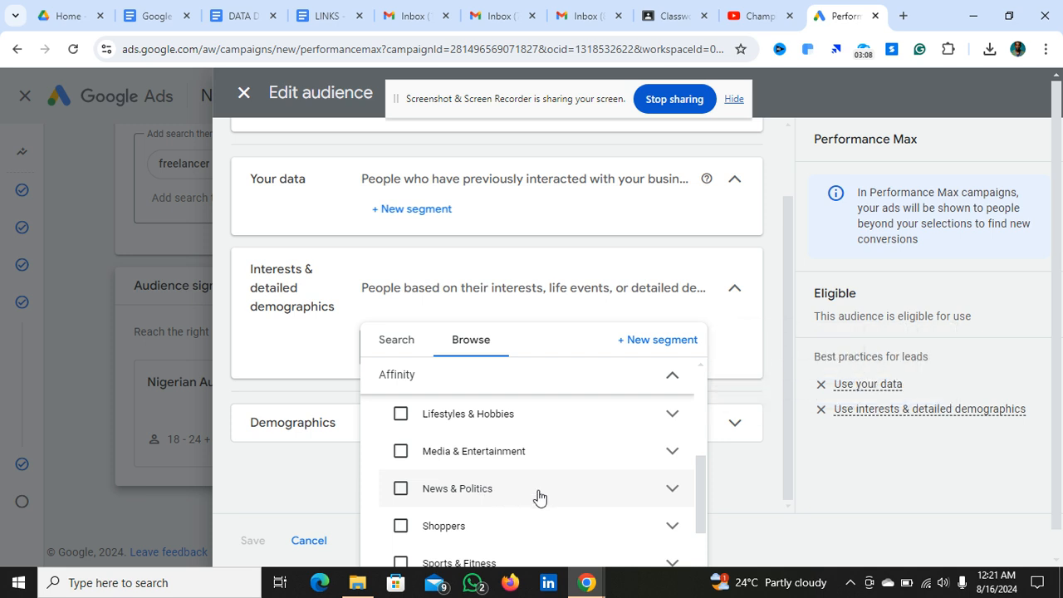
scroll(541, 498, down, 4)
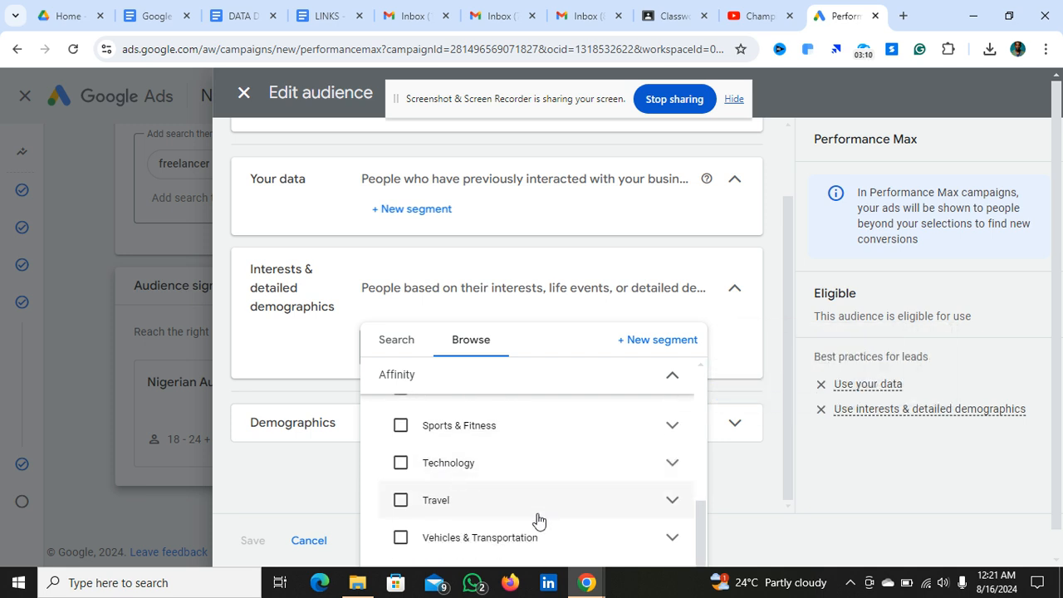
scroll(536, 519, down, 1)
scroll(538, 520, up, 4)
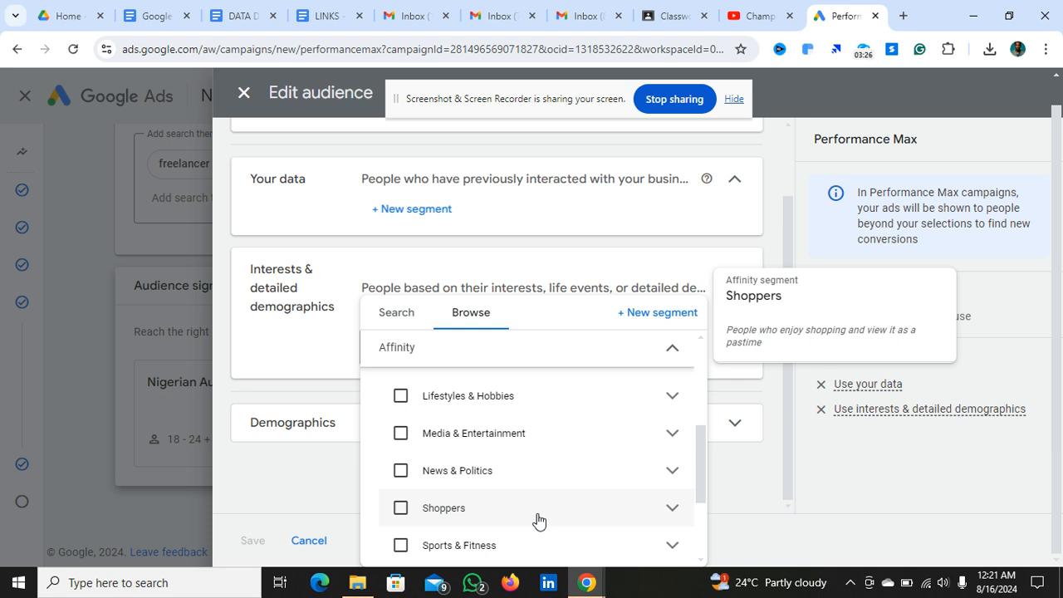
scroll(557, 457, up, 5)
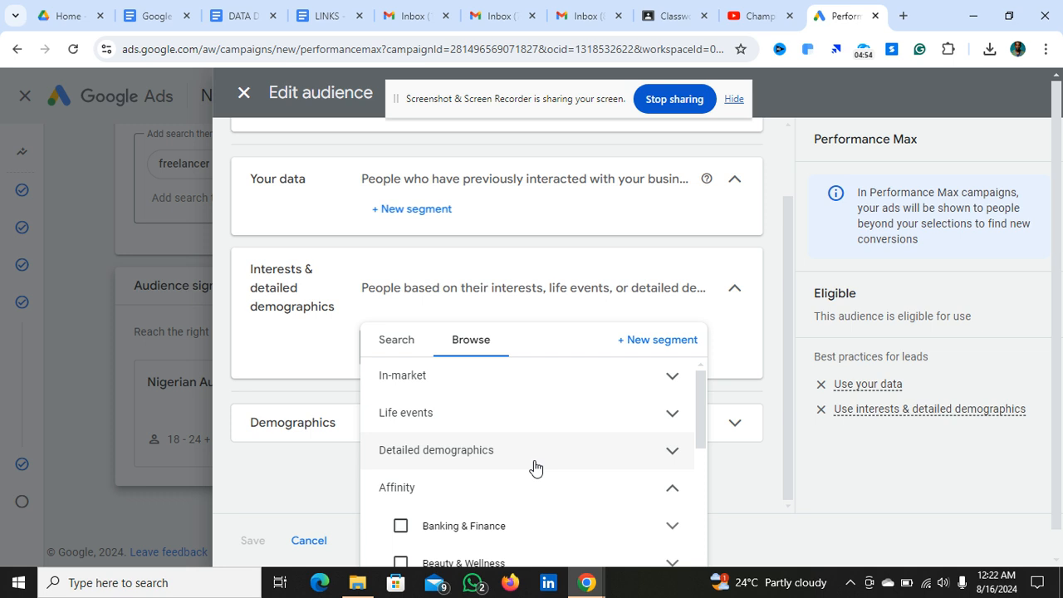
scroll(535, 467, down, 4)
scroll(536, 467, up, 4)
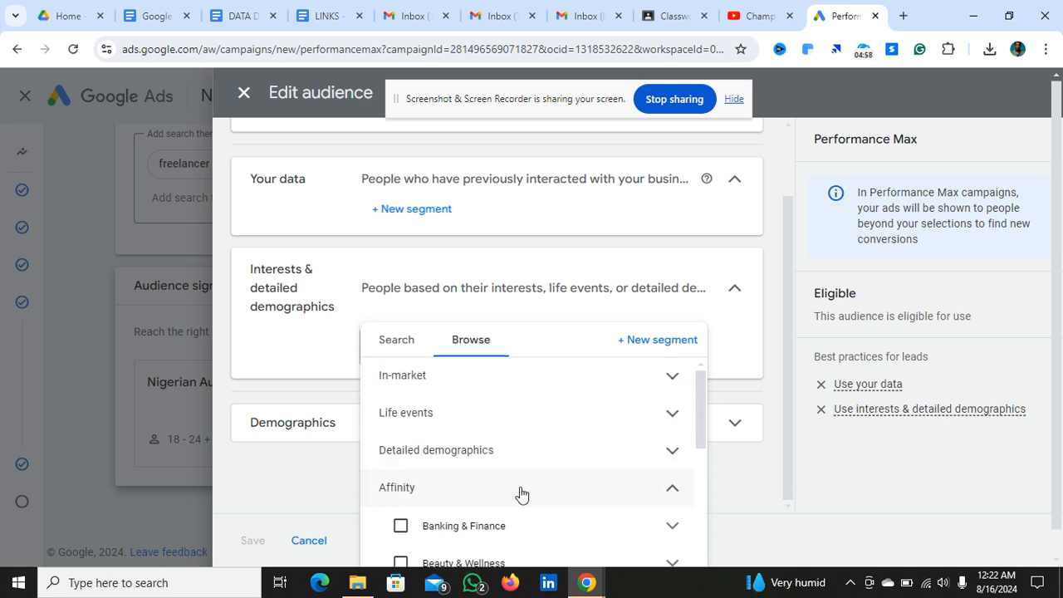
Collapse the Affinity category and check what the Custom interests category offers without creating a custom interest
click(521, 495)
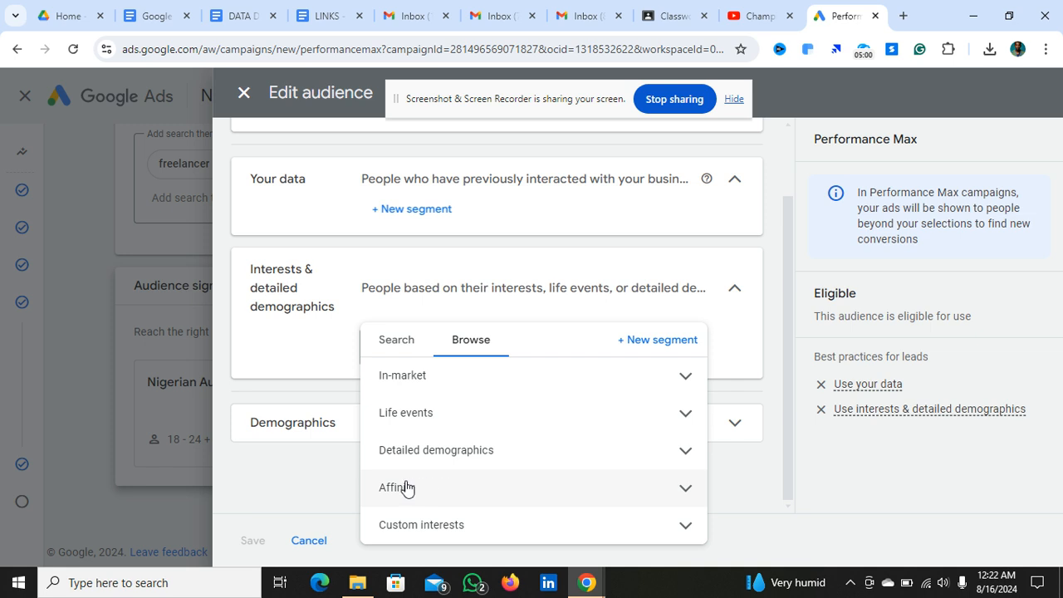
click(452, 527)
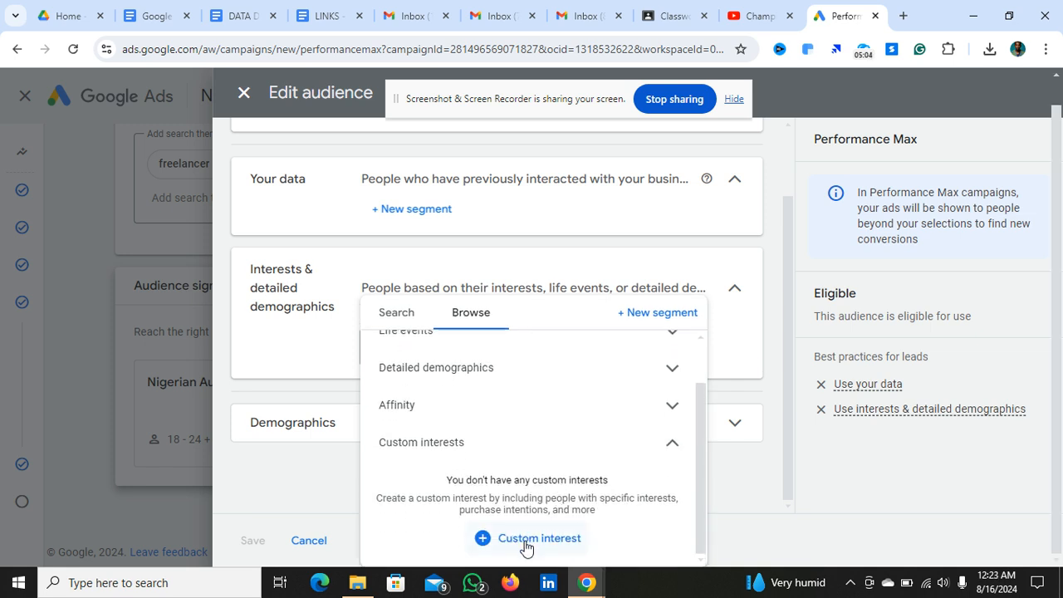
click(494, 441)
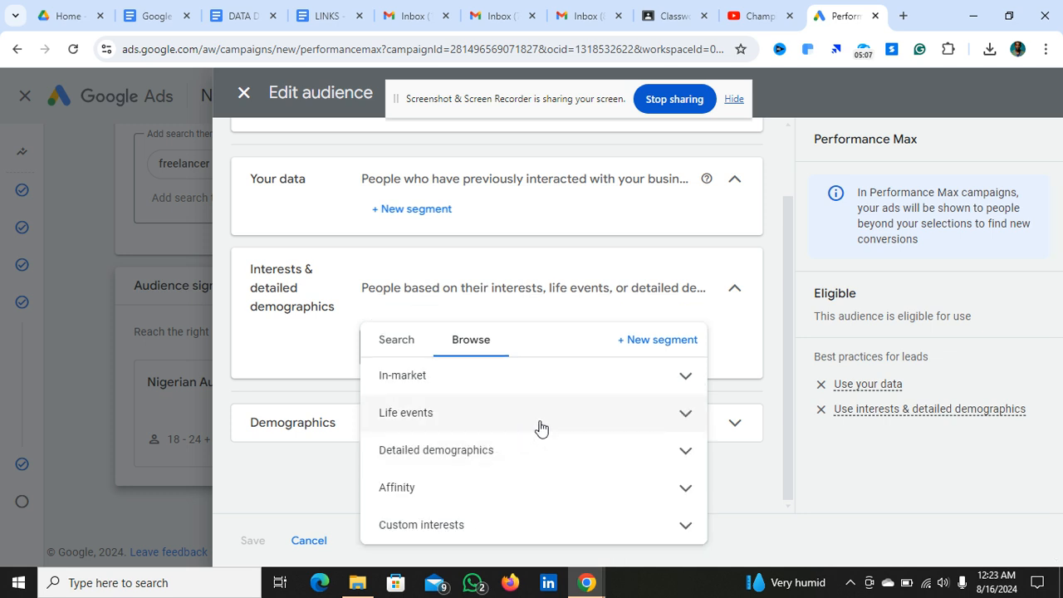
Look through the In-market segments and add Business Services to the audience's interests
click(497, 381)
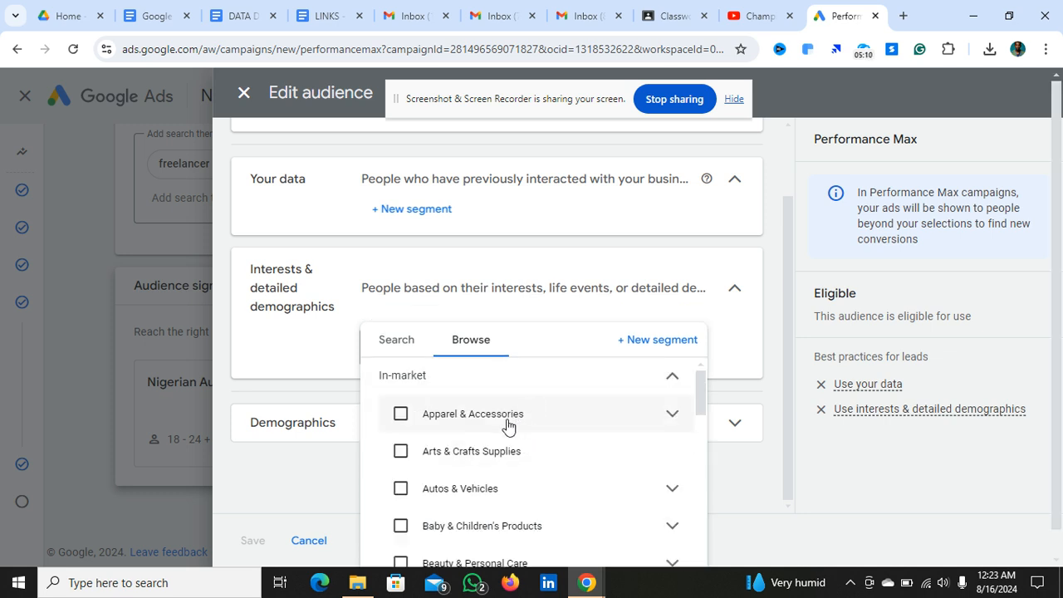
scroll(548, 457, down, 1)
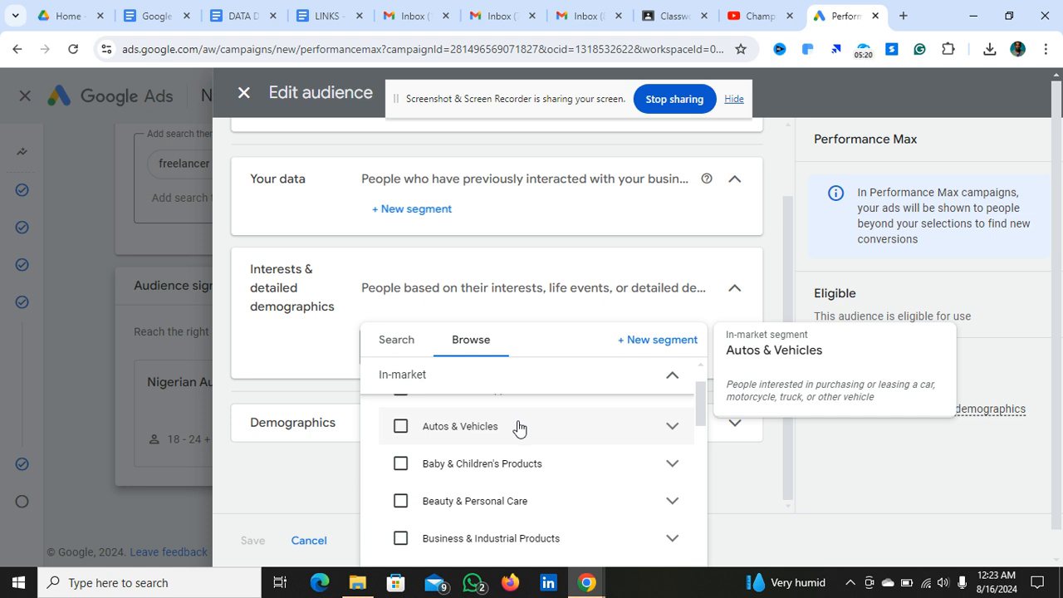
scroll(540, 461, up, 1)
scroll(539, 461, up, 1)
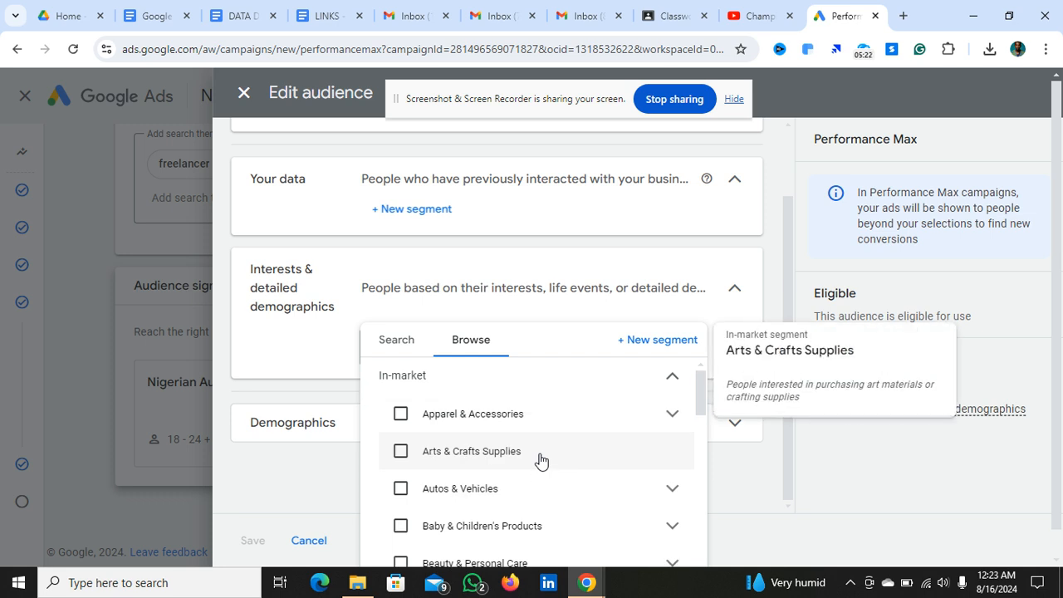
mouse_move(536, 419)
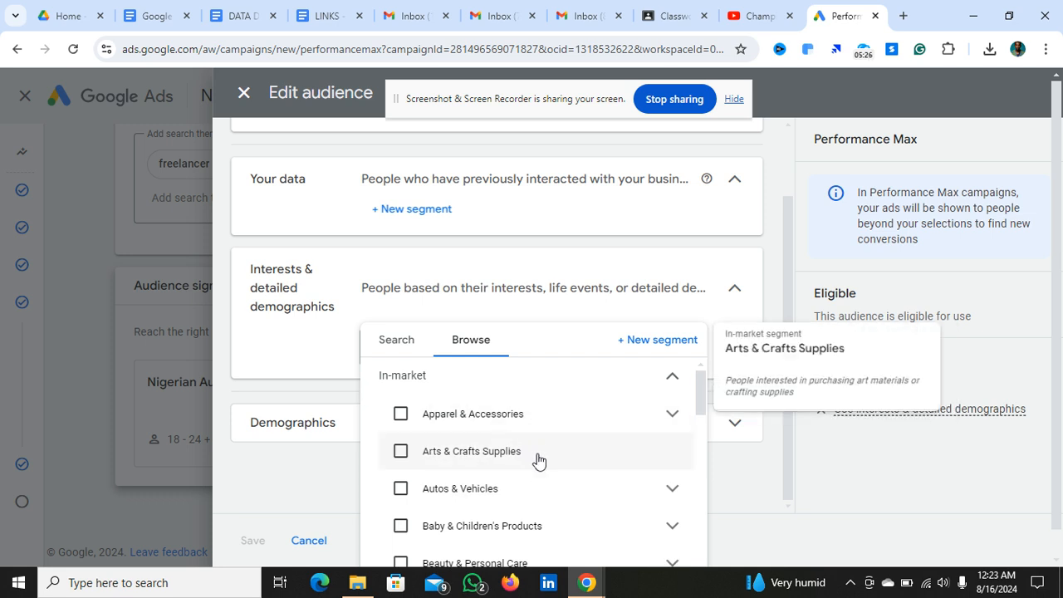
scroll(537, 459, down, 3)
scroll(538, 459, up, 3)
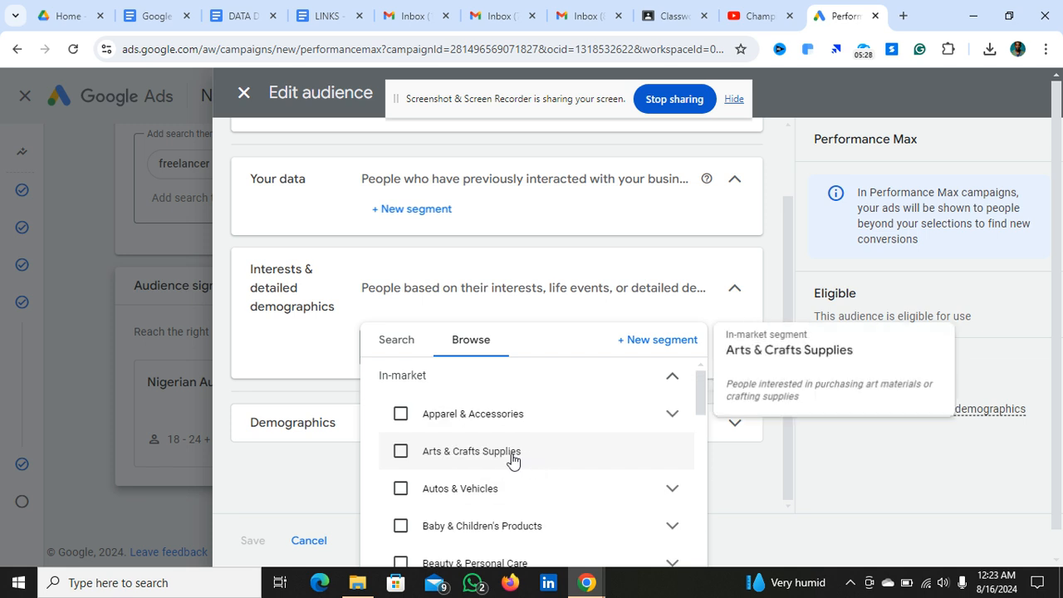
scroll(512, 482, down, 3)
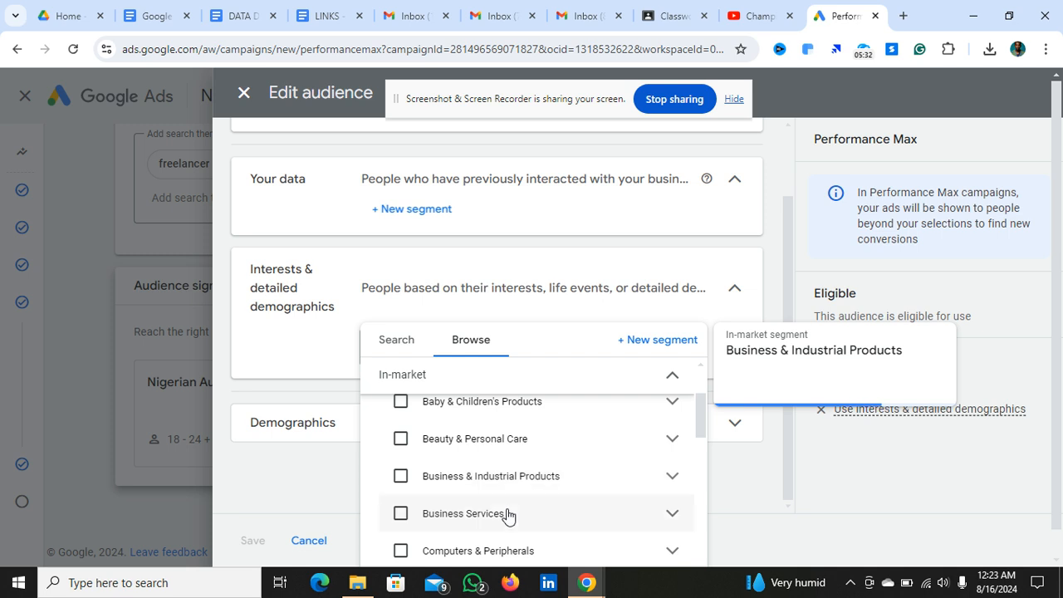
scroll(499, 514, down, 2)
mouse_move(517, 445)
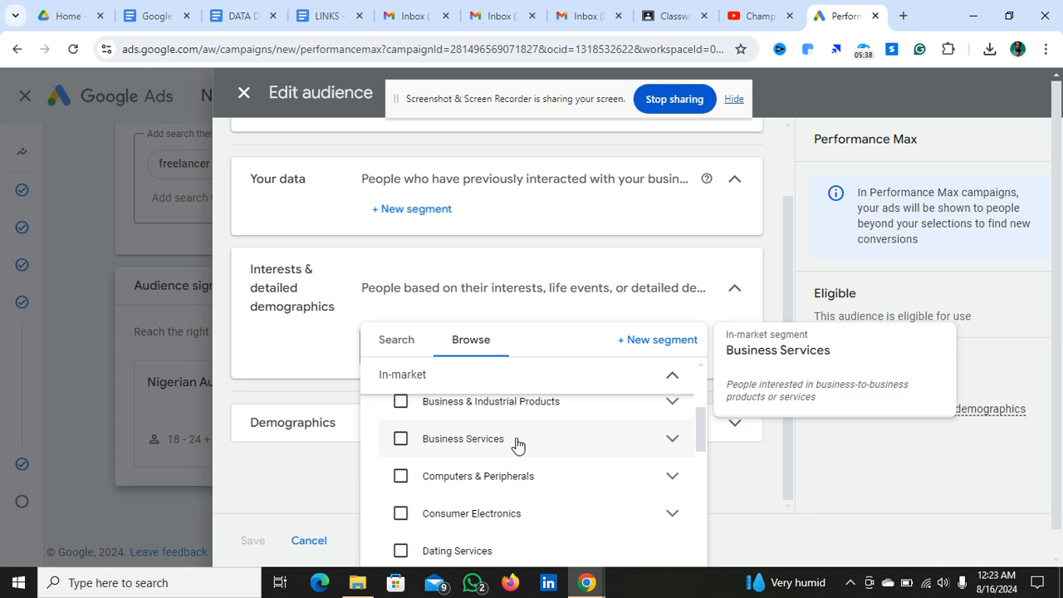
click(517, 445)
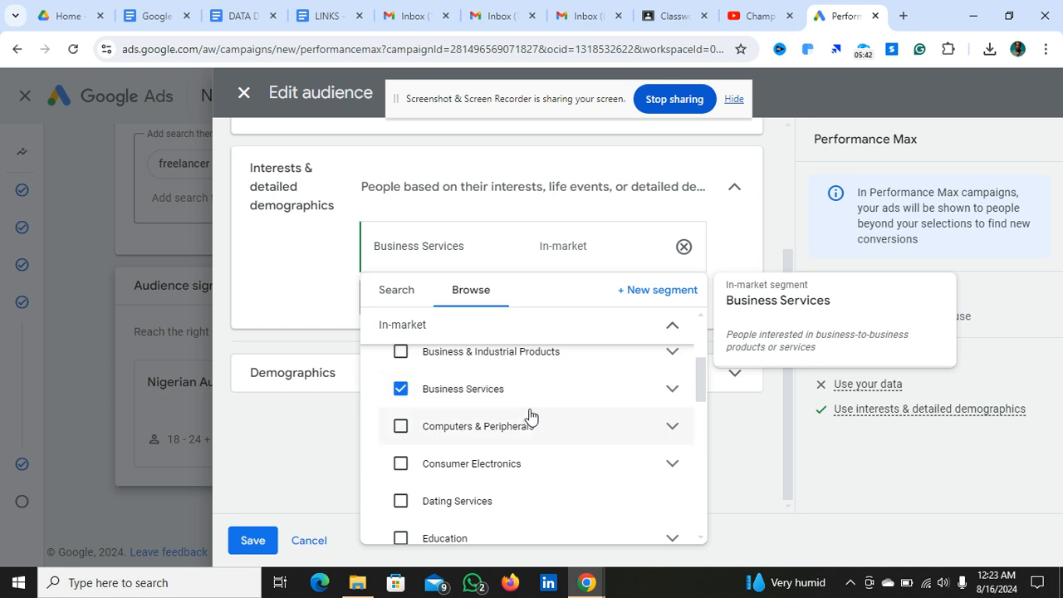
Add the Media & Entertainment in-market segment to the audience
scroll(523, 457, down, 3)
scroll(523, 457, down, 3)
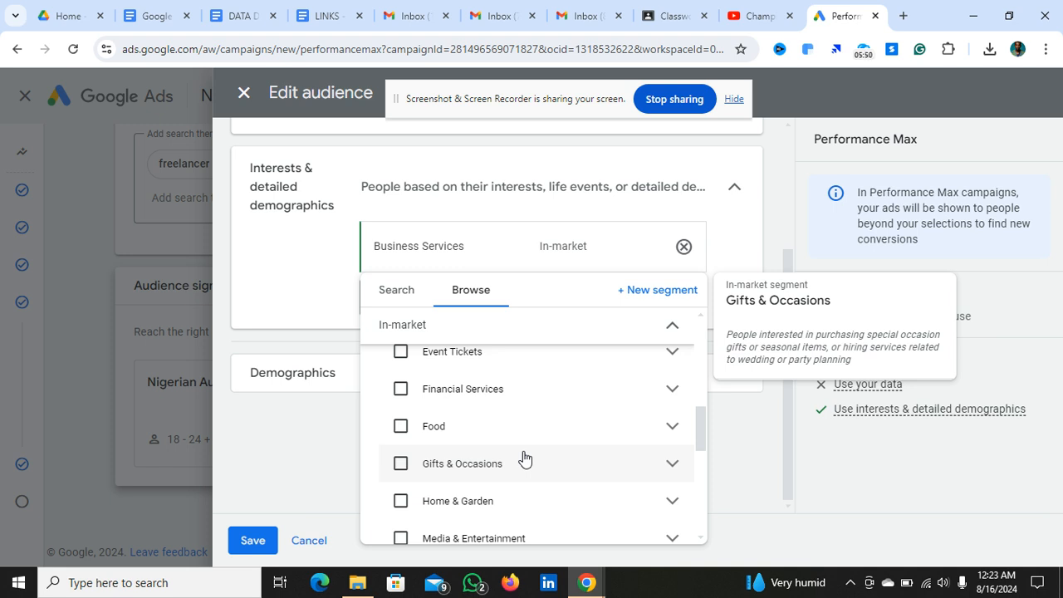
scroll(523, 457, down, 2)
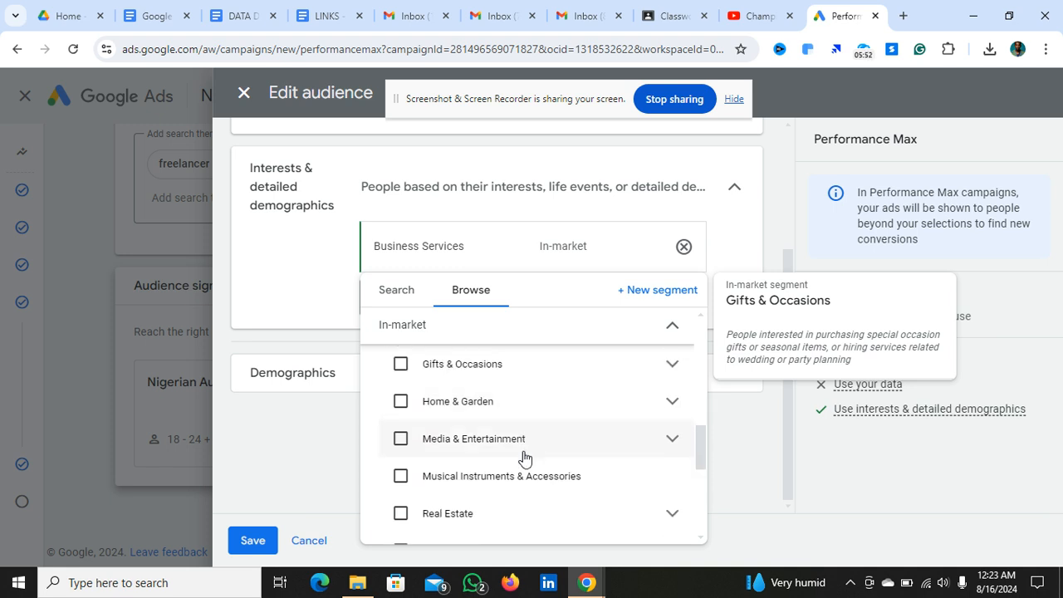
click(400, 440)
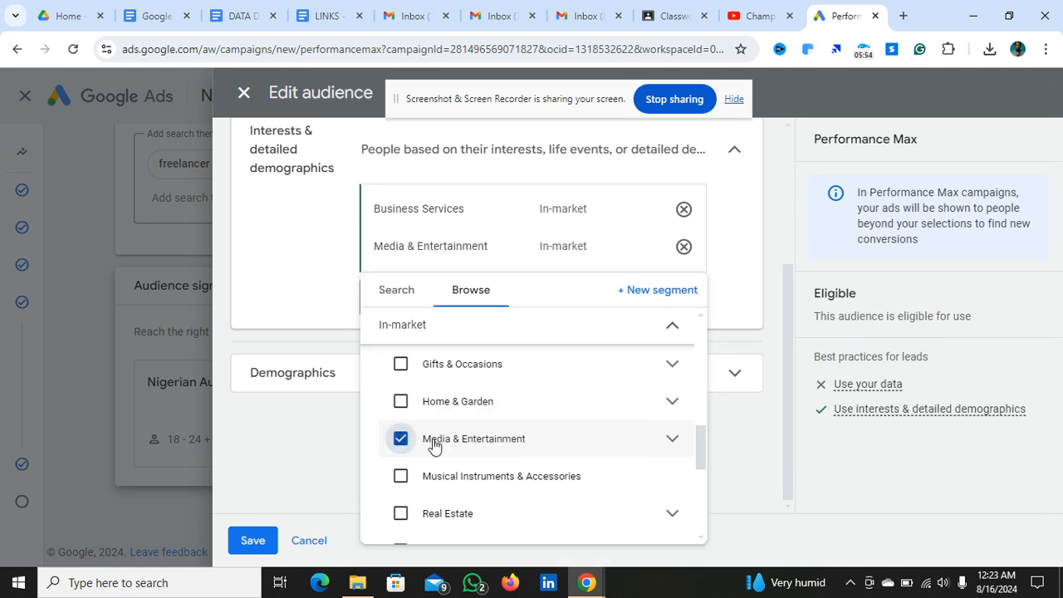
Expand the Life events category, look through its segments and add Business Creation to the audience
scroll(523, 457, down, 3)
scroll(523, 461, down, 3)
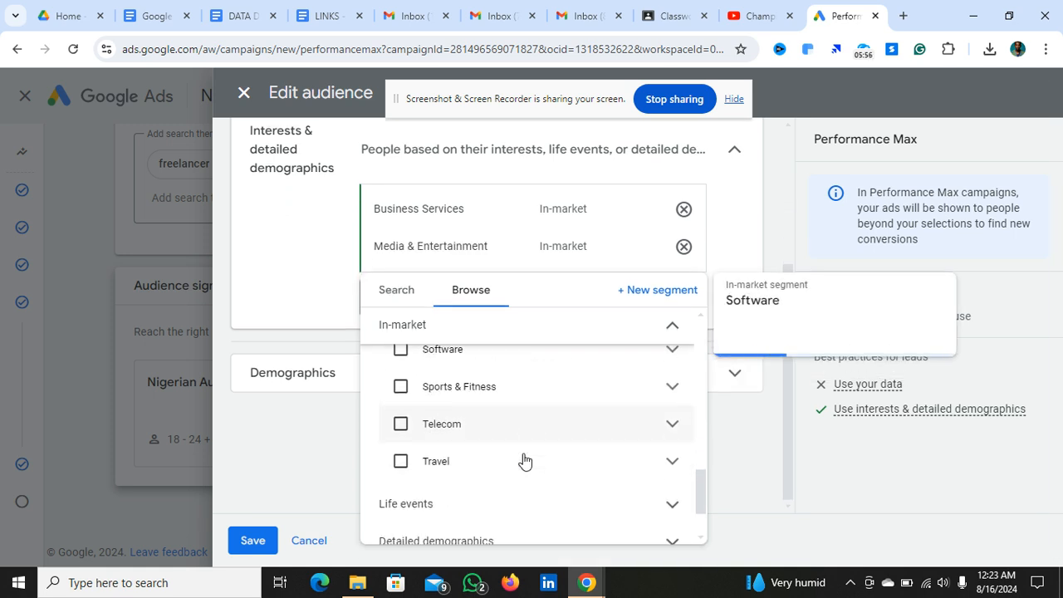
scroll(522, 457, down, 2)
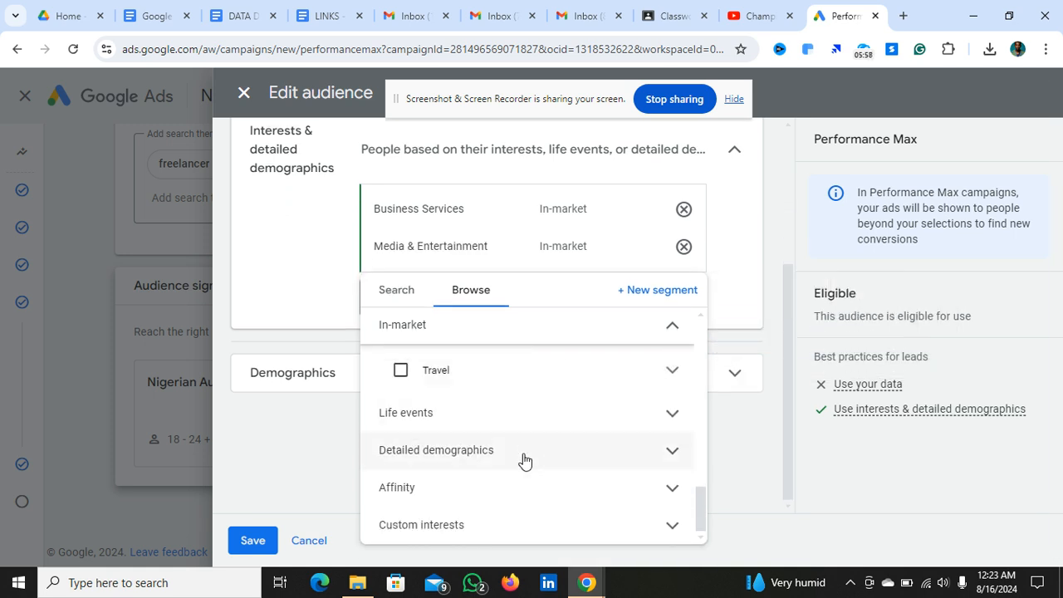
click(525, 415)
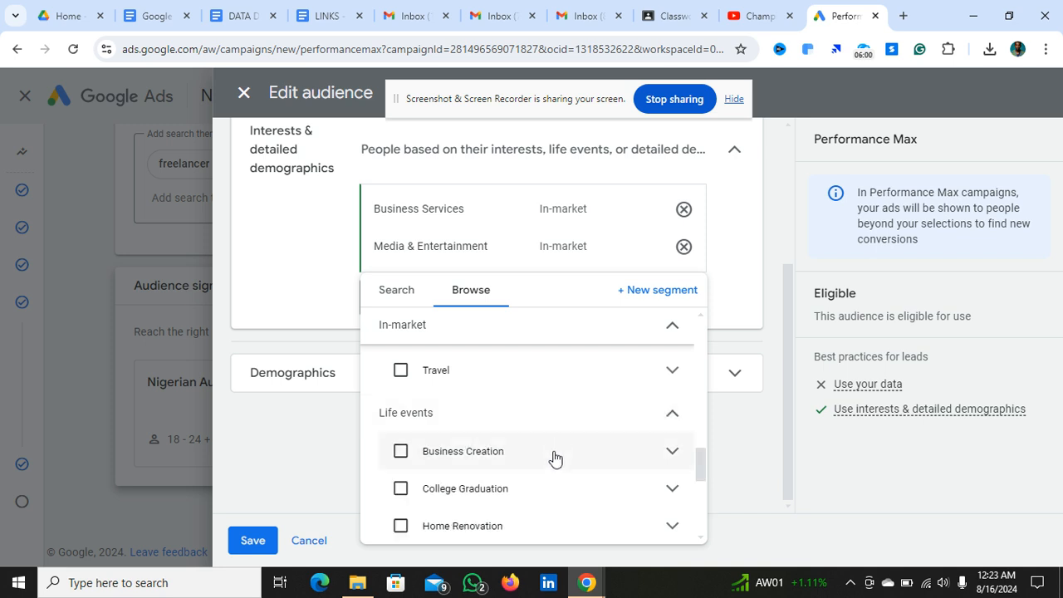
scroll(553, 457, down, 1)
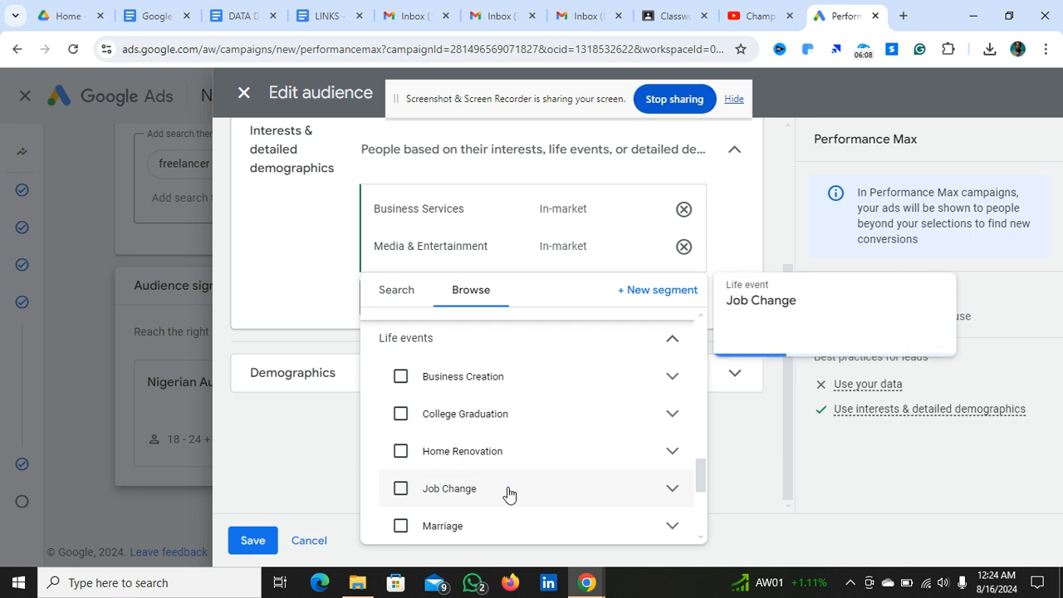
scroll(508, 494, down, 1)
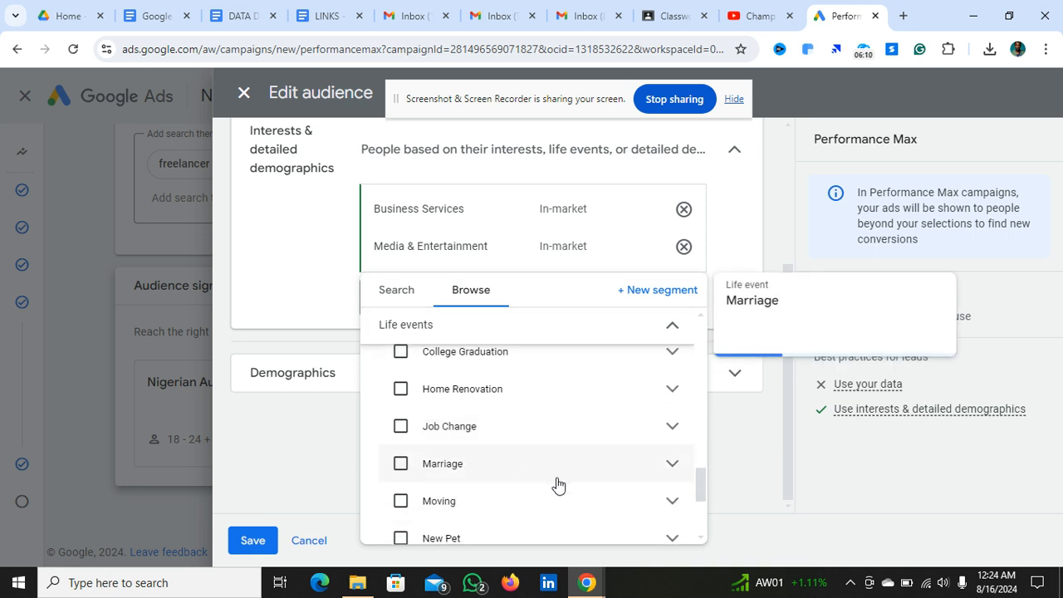
scroll(558, 485, down, 3)
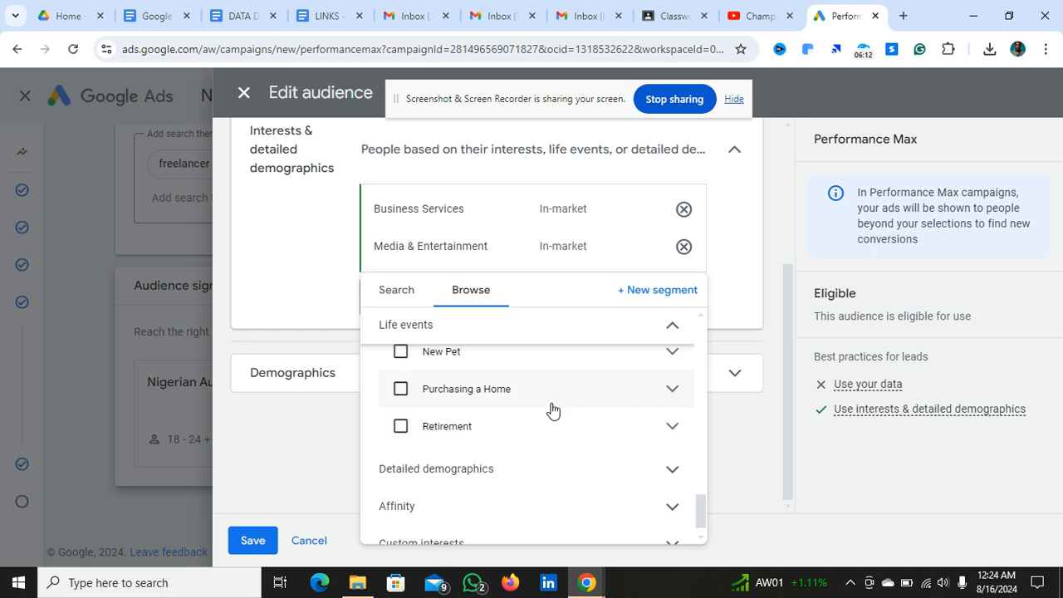
scroll(551, 410, up, 5)
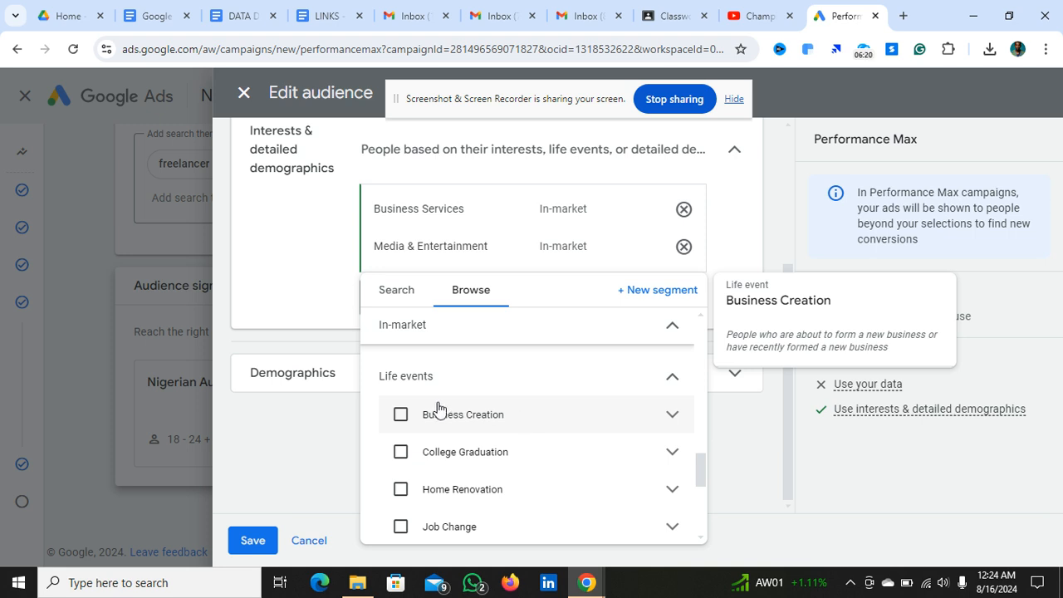
click(401, 417)
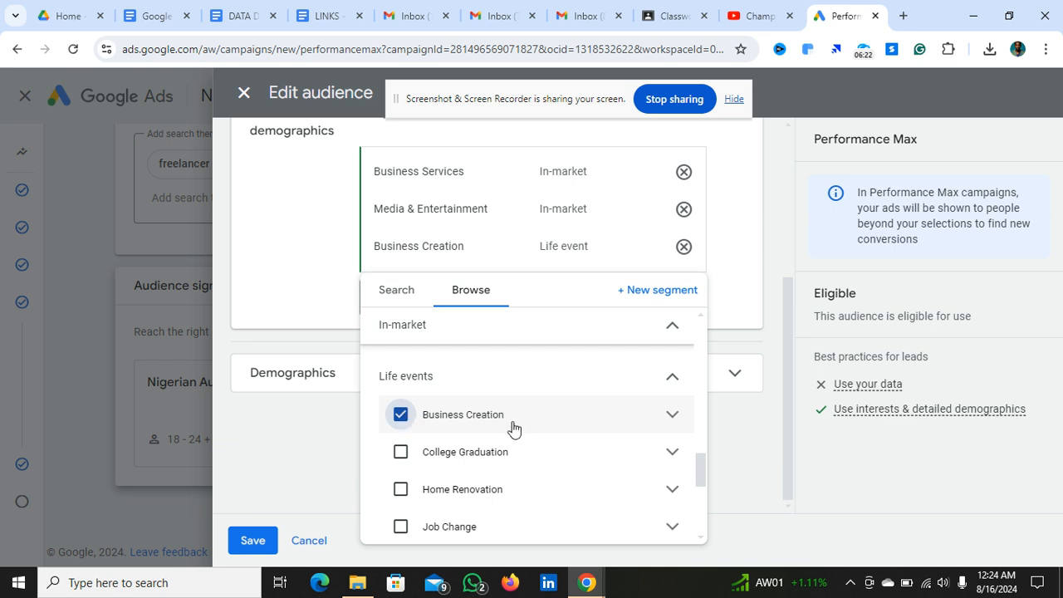
Add the College Graduation life event and close the segment list
mouse_move(518, 465)
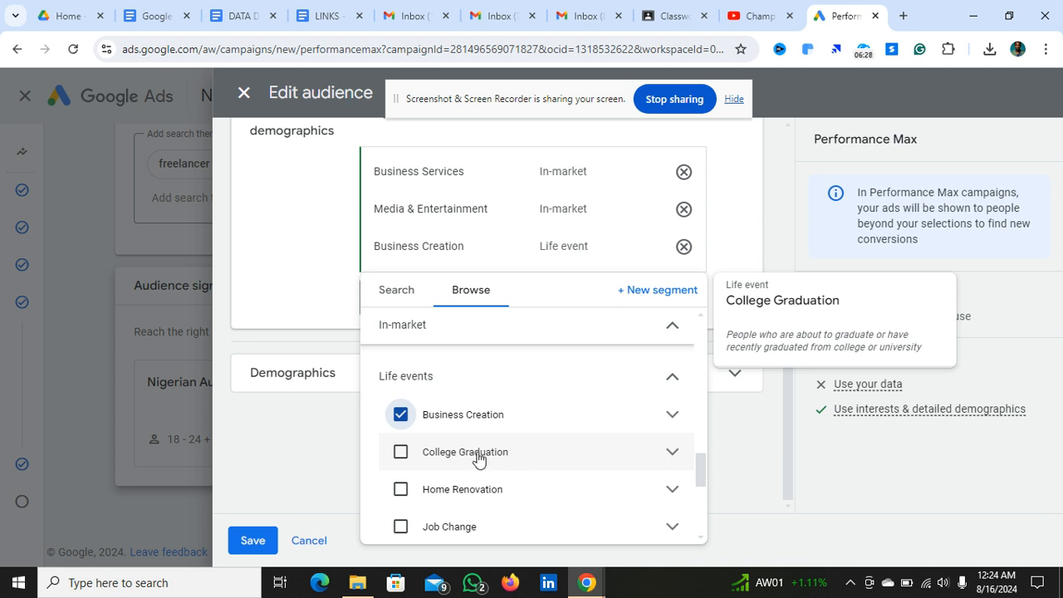
click(478, 459)
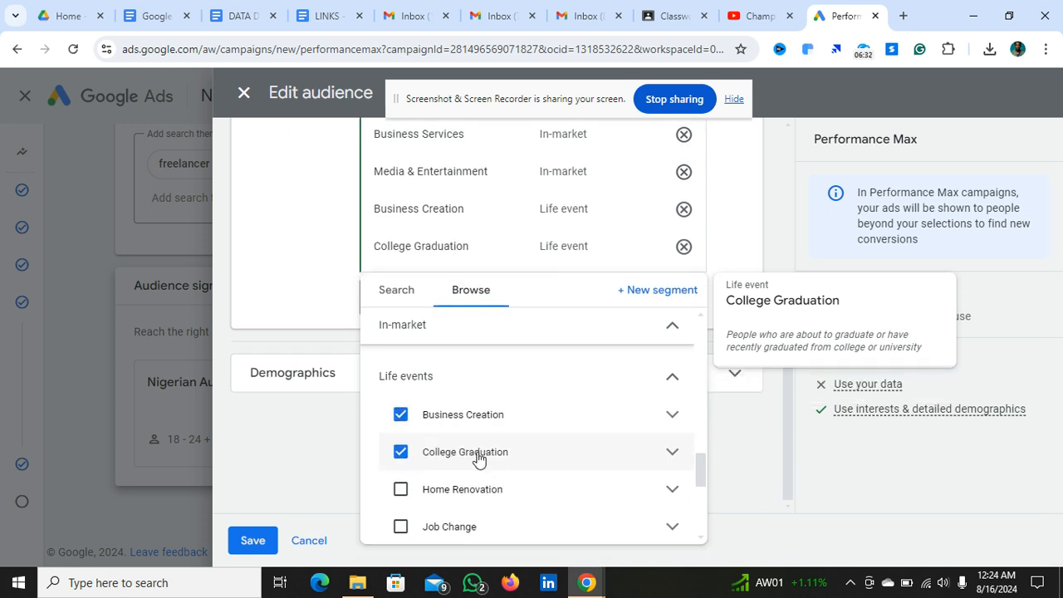
click(751, 419)
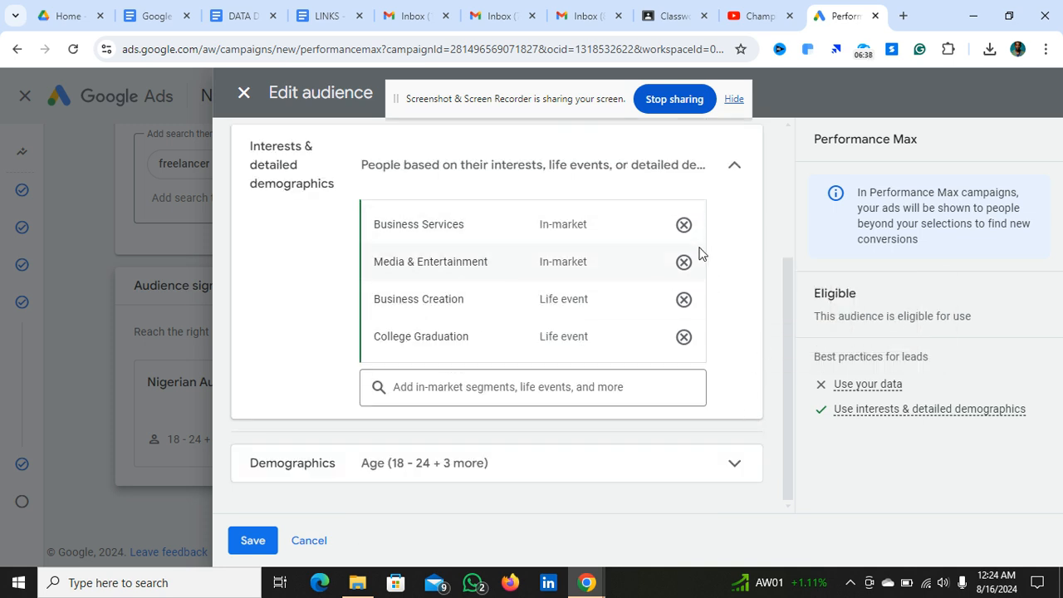
Review the chosen segments, collapse Interests & detailed demographics and save the audience changes
scroll(745, 278, up, 3)
scroll(746, 278, down, 1)
scroll(742, 319, down, 2)
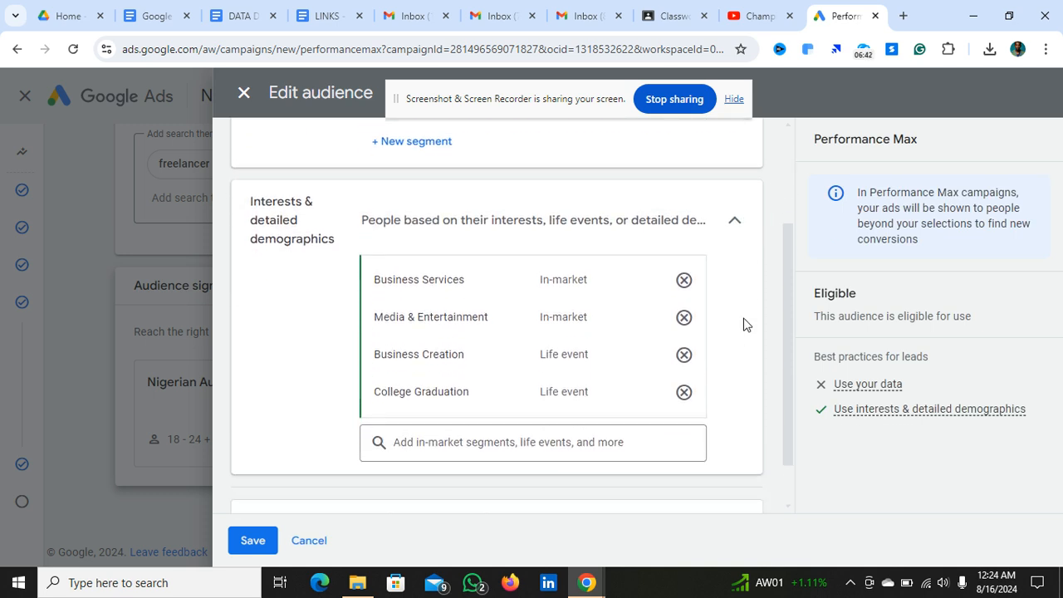
scroll(744, 324, up, 2)
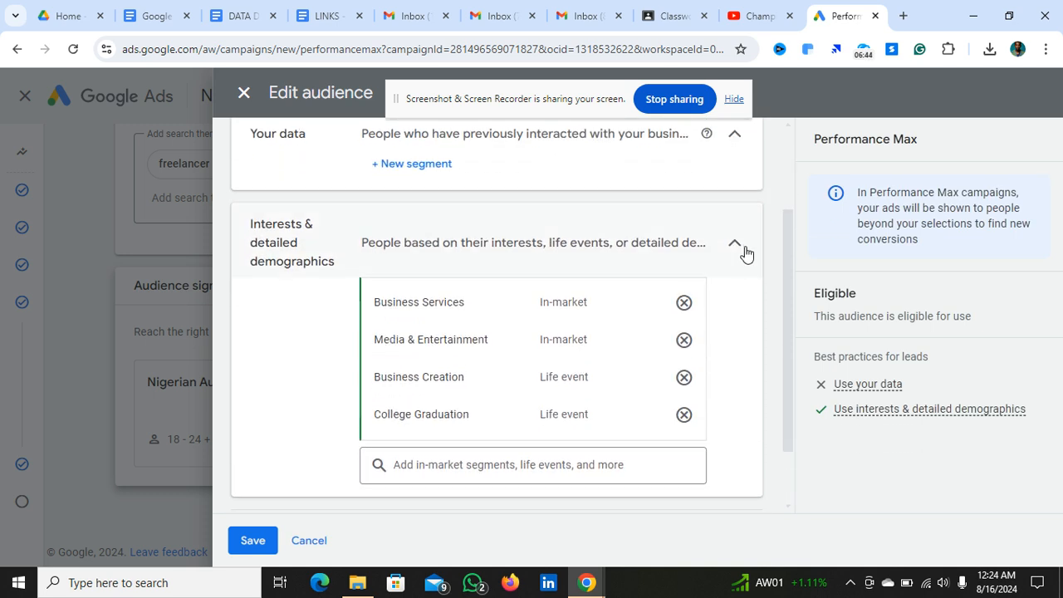
click(735, 244)
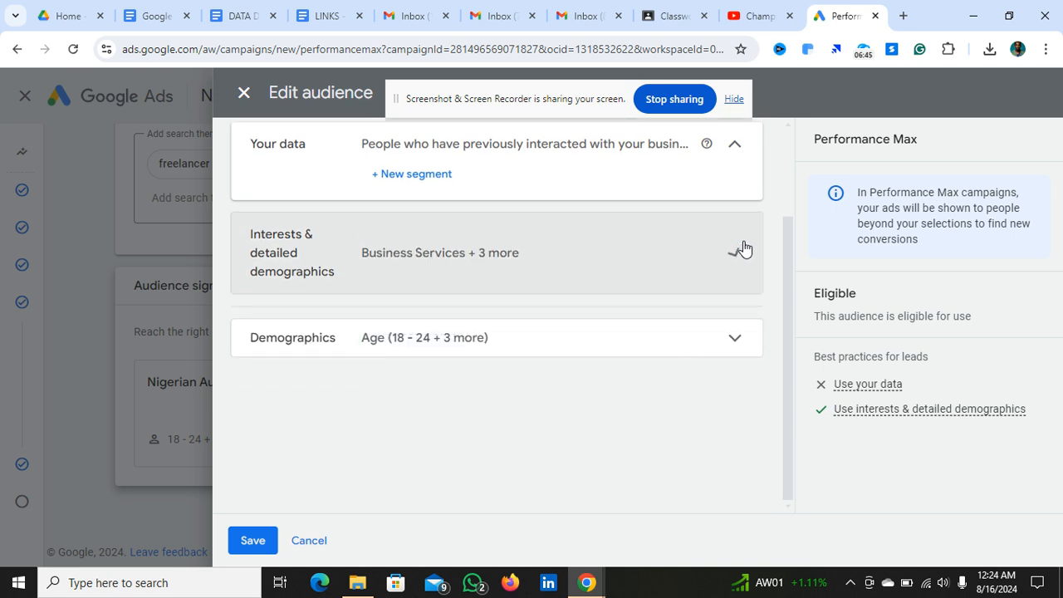
click(252, 541)
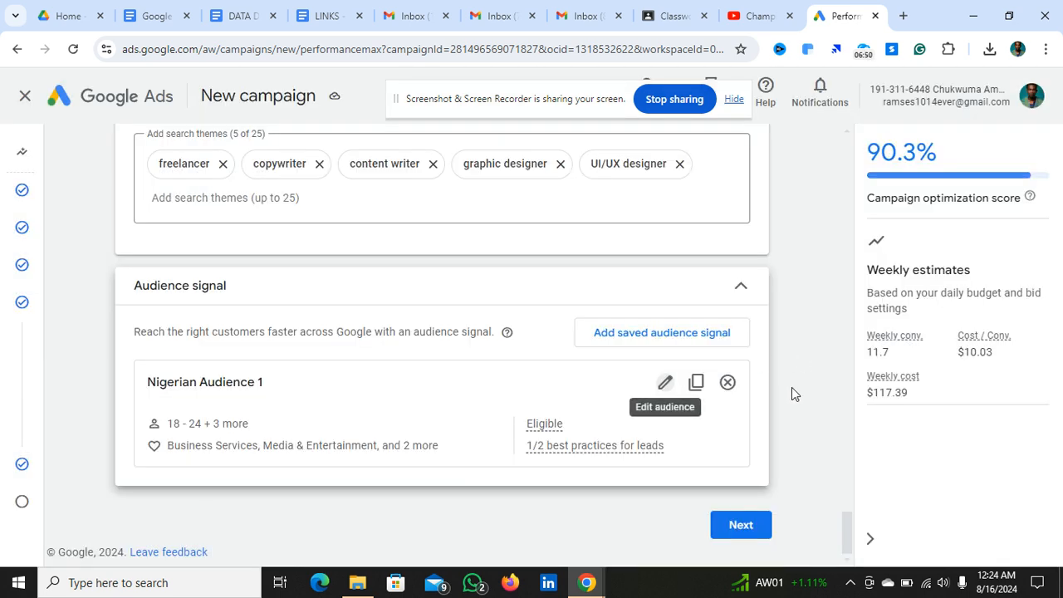
scroll(792, 387, up, 2)
scroll(792, 387, down, 1)
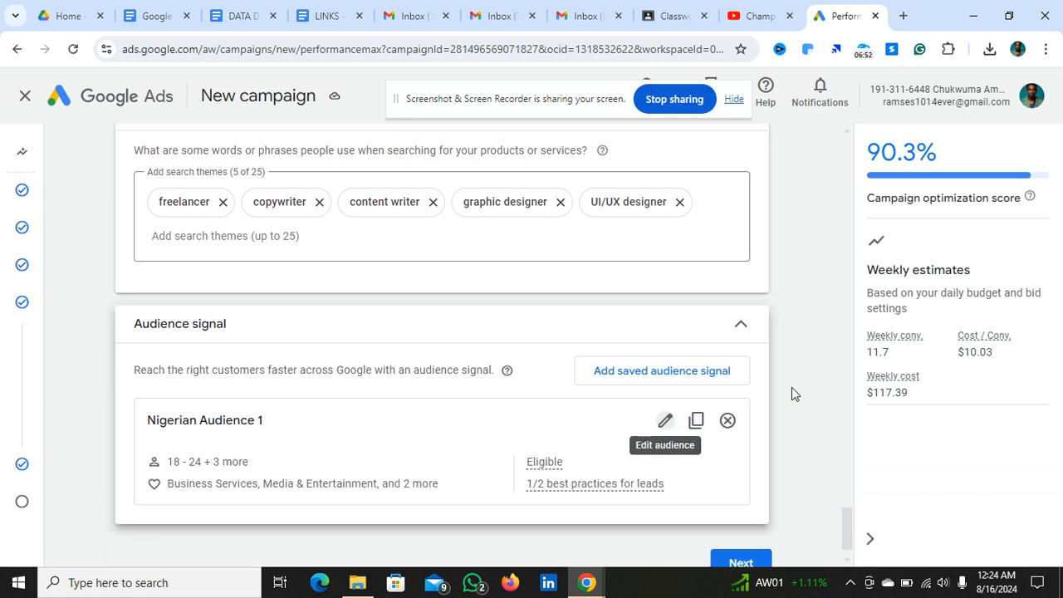
scroll(791, 387, down, 1)
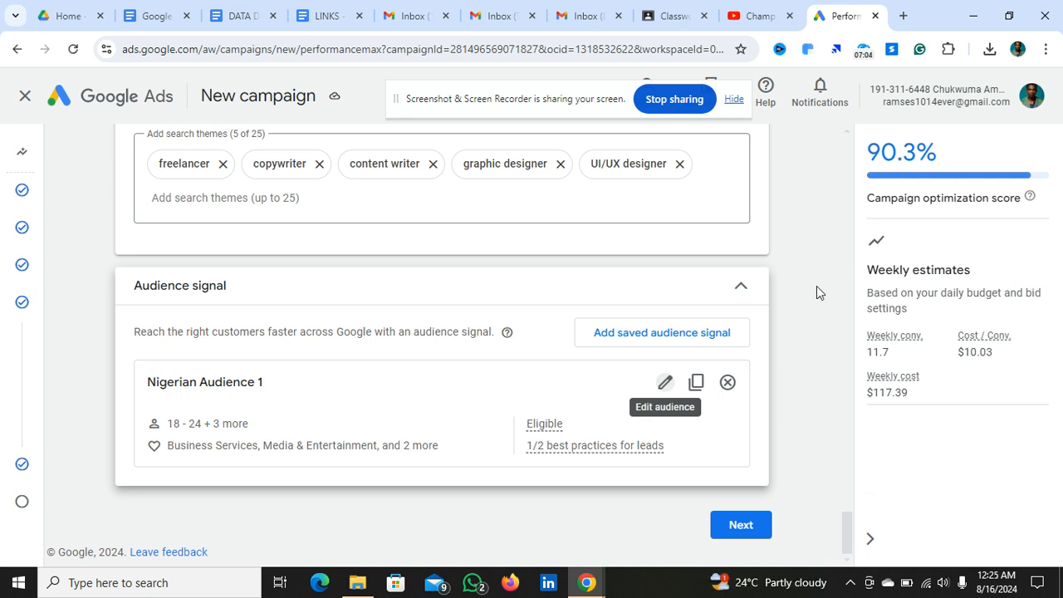
scroll(783, 336, up, 2)
scroll(783, 335, down, 2)
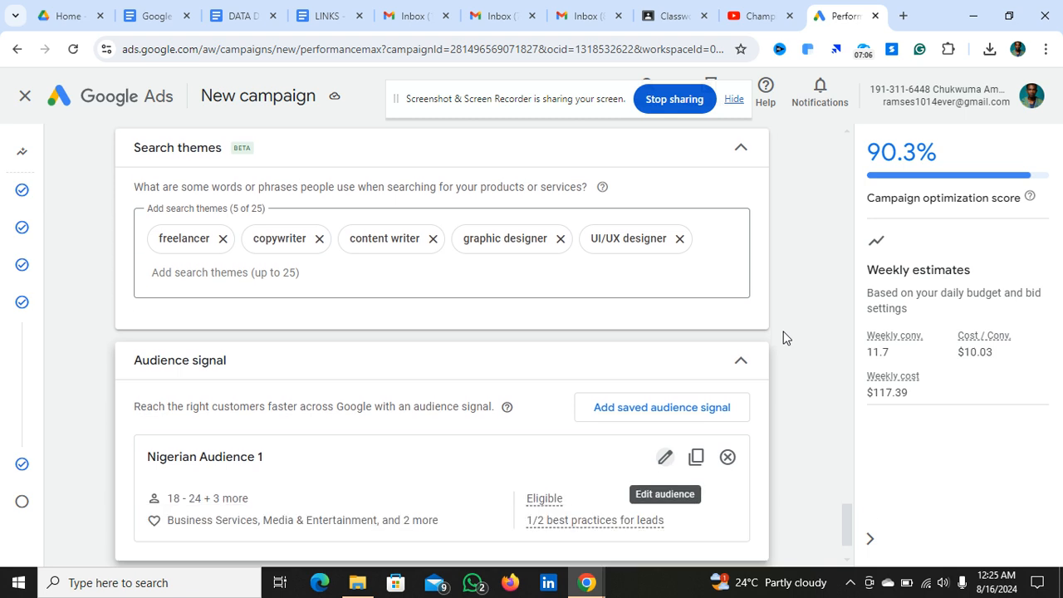